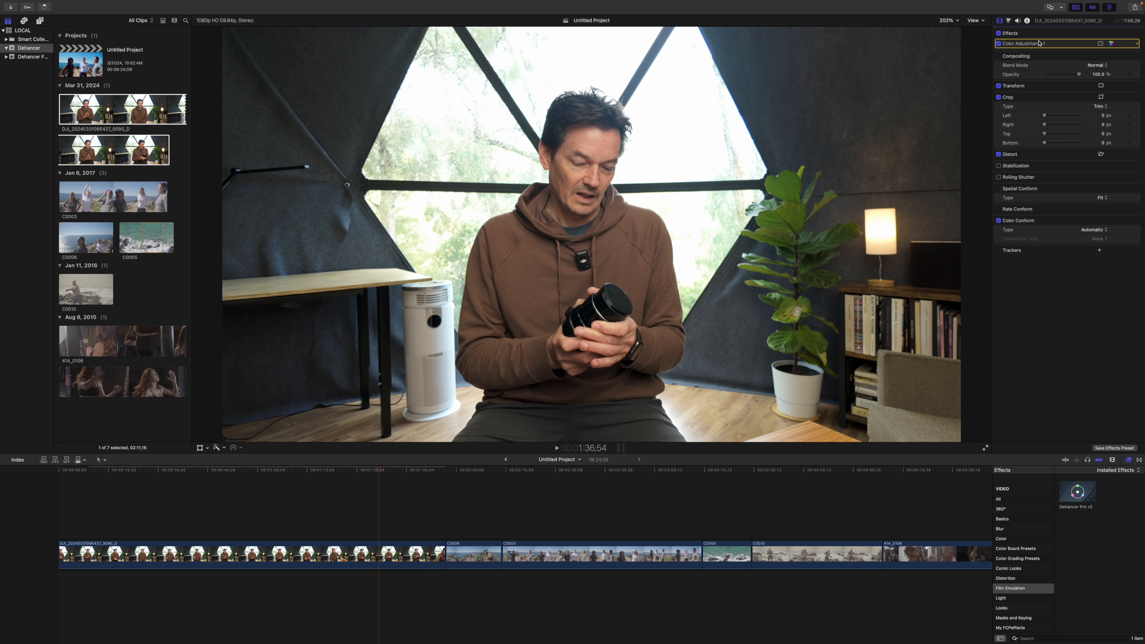
Add a Color Curves correction to the first clip and shape the luma curve into an S, lowering the shadows and raising the highlights.
{"action": "left_click", "coordinate": [1009, 21]}
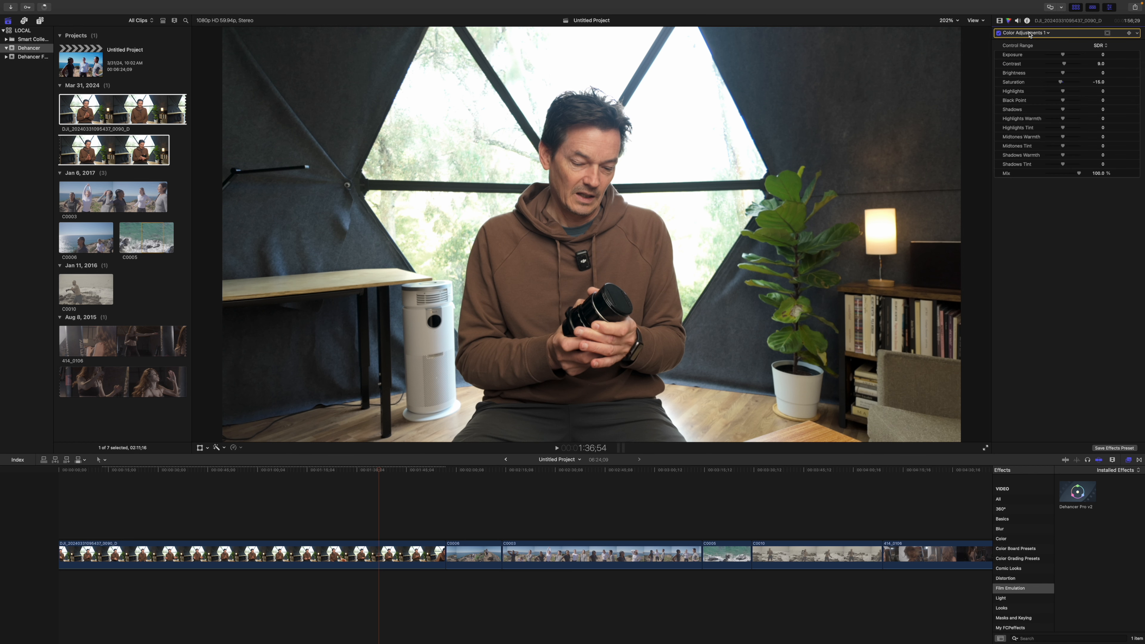
{"action": "left_click", "coordinate": [1047, 34]}
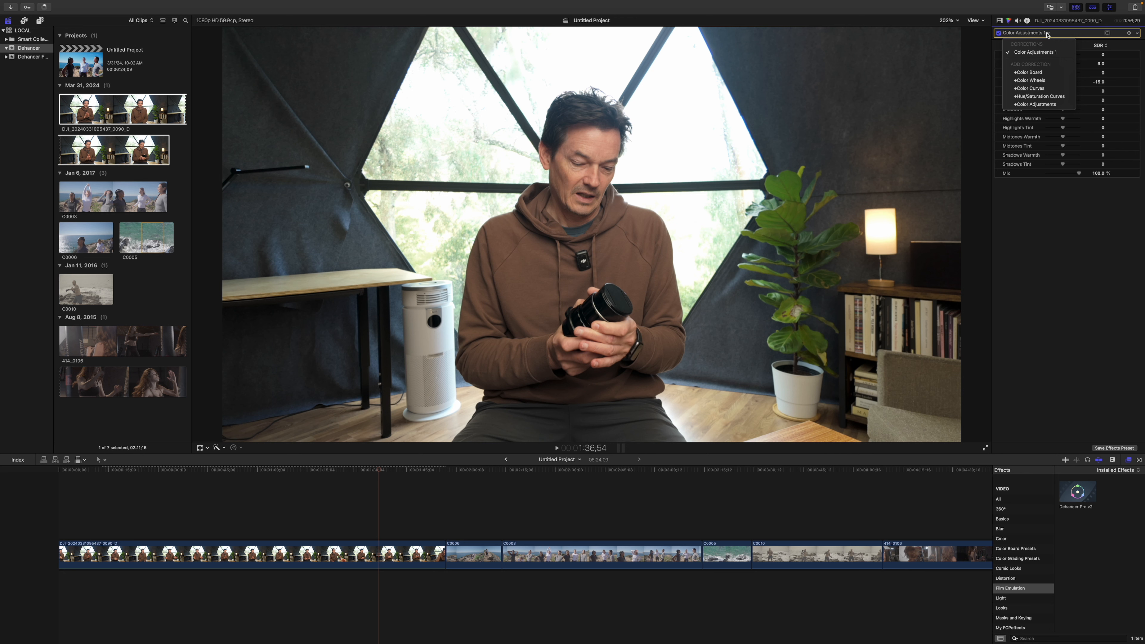
{"action": "left_click", "coordinate": [1043, 89]}
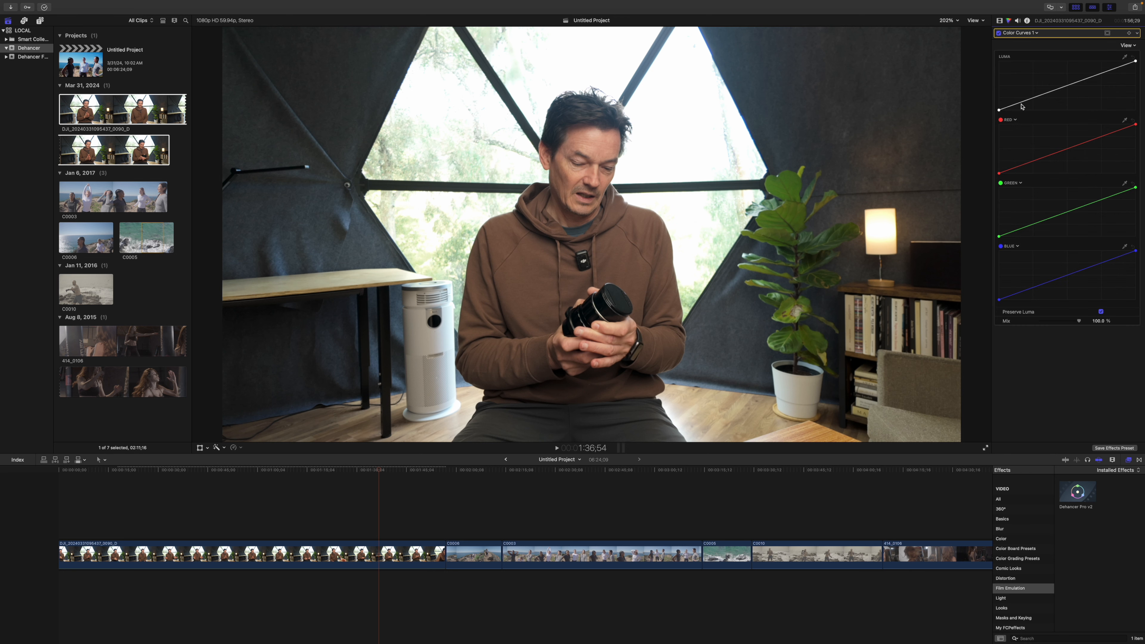
{"action": "left_click_drag", "start_coordinate": [1022, 107], "coordinate": [1024, 109]}
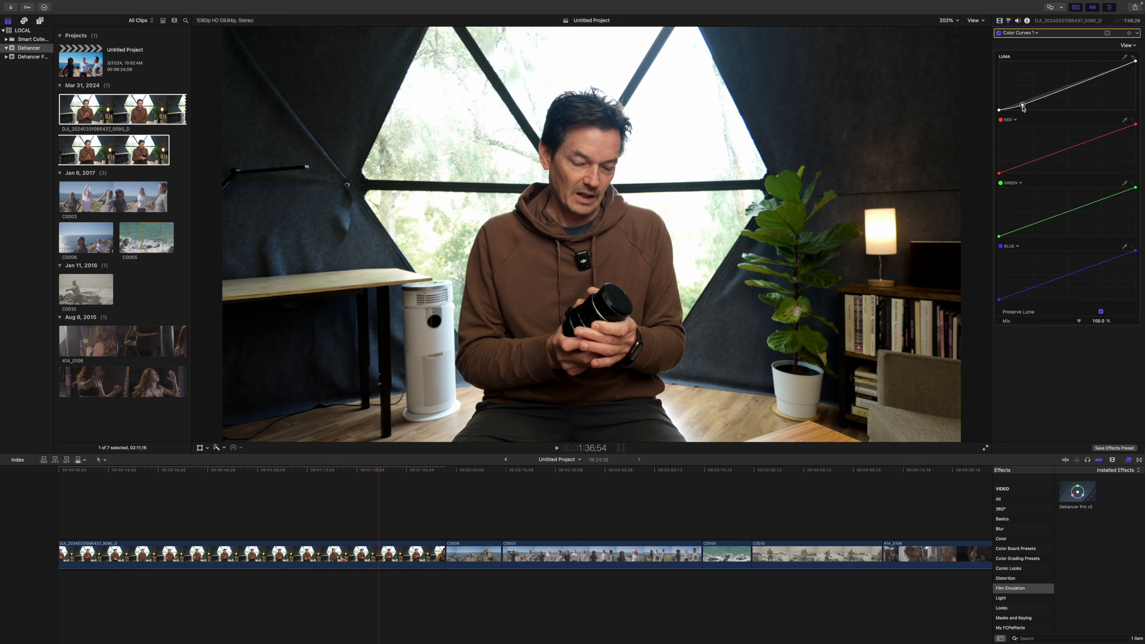
{"action": "left_click_drag", "start_coordinate": [1087, 82], "coordinate": [1095, 73]}
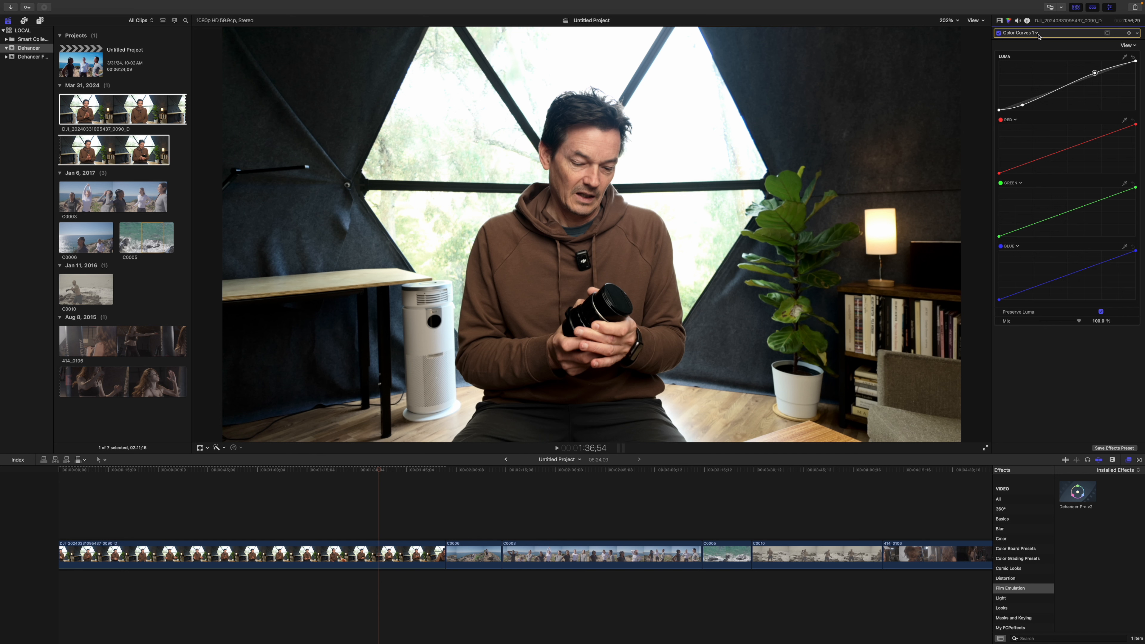
Rework the clip's existing Color Adjustments, trying a higher Exposure before resetting it to 0, and nudge the Saturation up.
{"action": "left_click", "coordinate": [999, 21]}
{"action": "left_click", "coordinate": [1022, 44]}
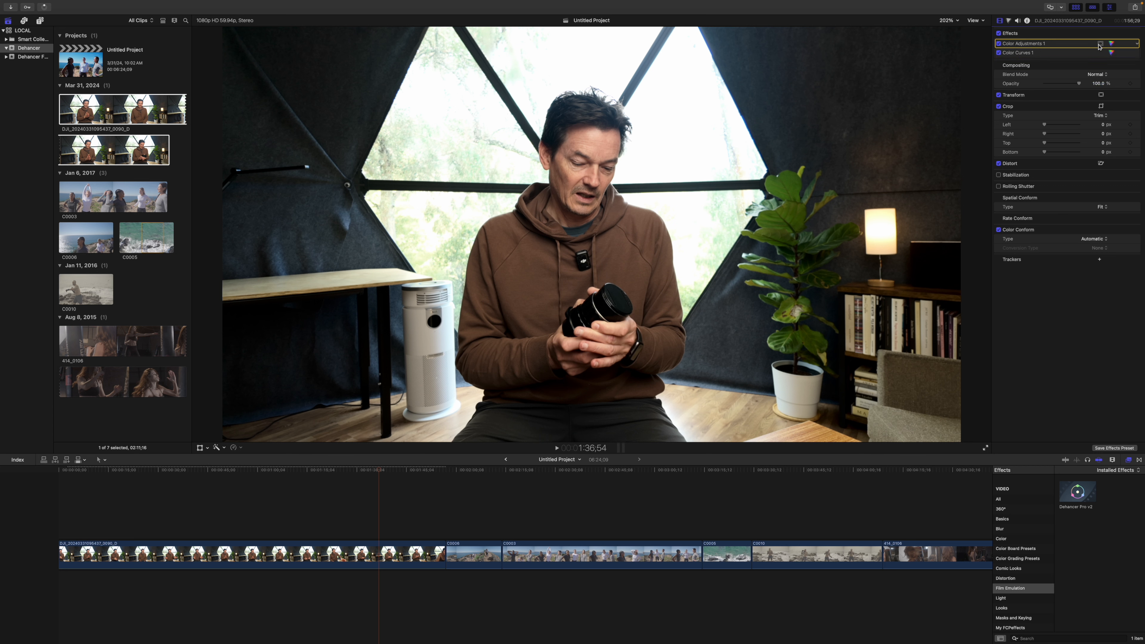
{"action": "left_click", "coordinate": [1112, 43]}
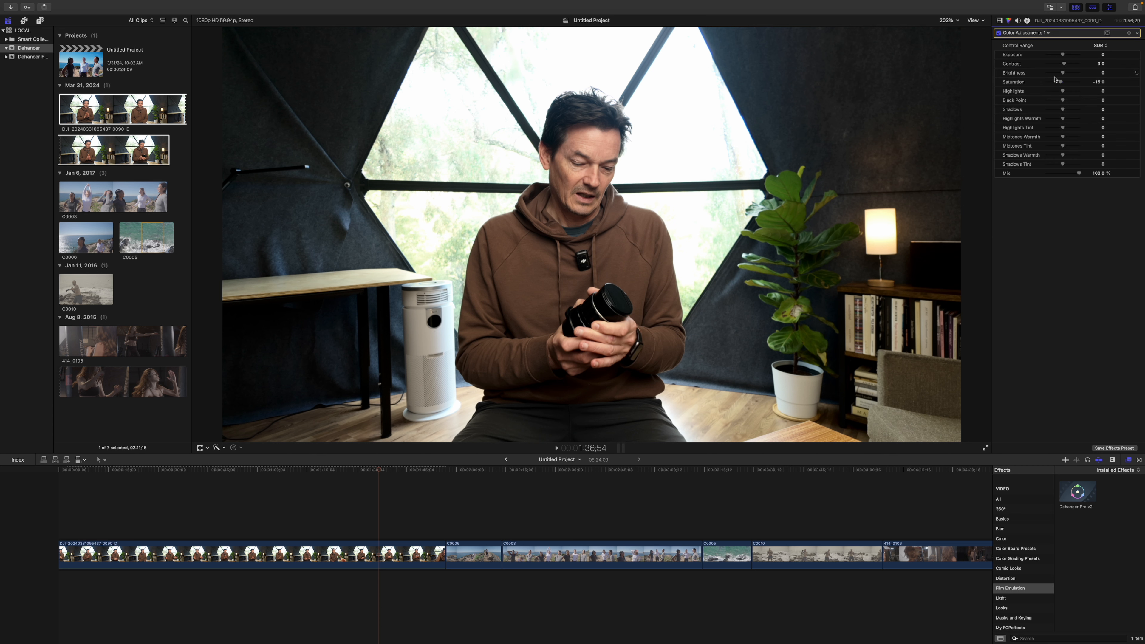
{"action": "left_click_drag", "start_coordinate": [1065, 57], "coordinate": [1066, 57]}
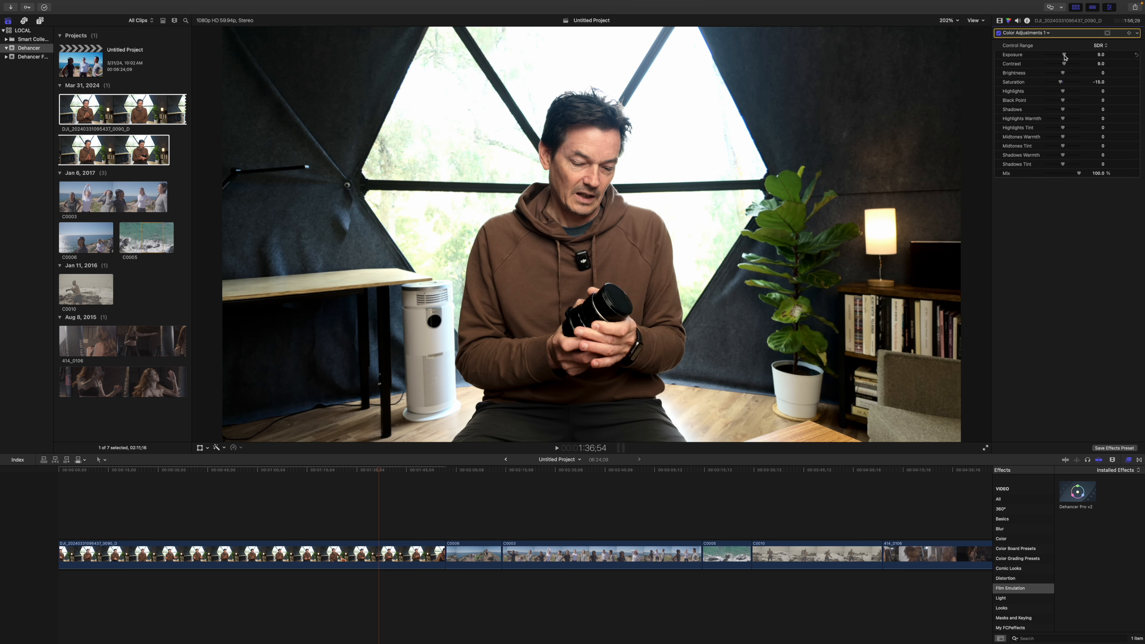
{"action": "left_click_drag", "start_coordinate": [1065, 57], "coordinate": [1064, 57]}
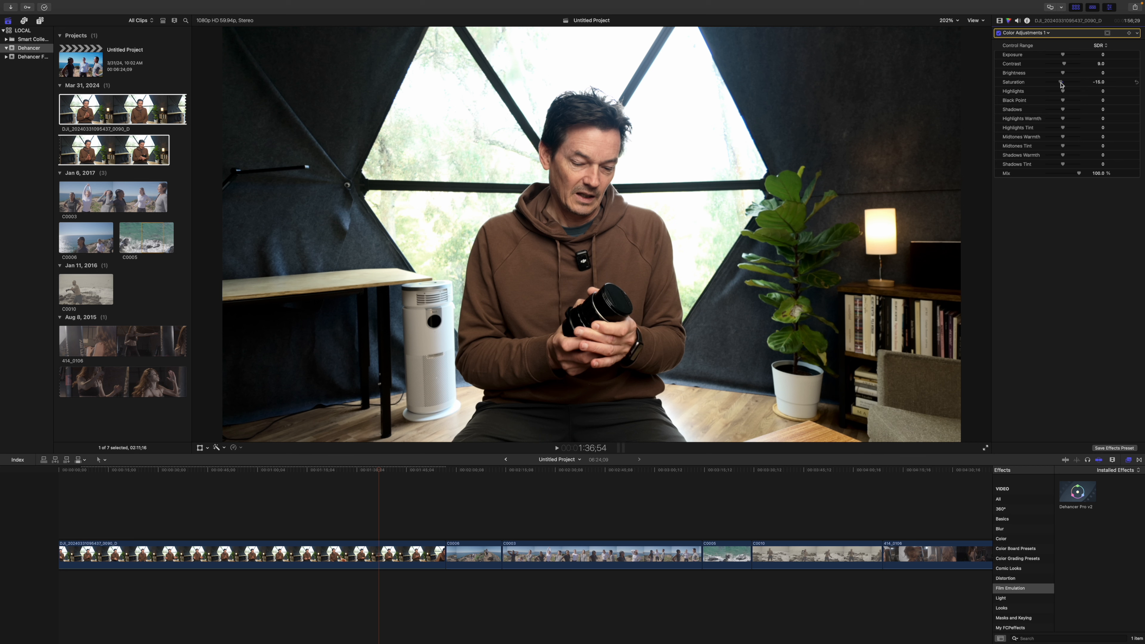
{"action": "left_click_drag", "start_coordinate": [1062, 84], "coordinate": [1063, 84]}
{"action": "left_click_drag", "start_coordinate": [1063, 83], "coordinate": [1063, 83]}
Disable the clip's Color Adjustments and Color Curves corrections and set its Camera LUT to None.
{"action": "left_click", "coordinate": [1000, 21]}
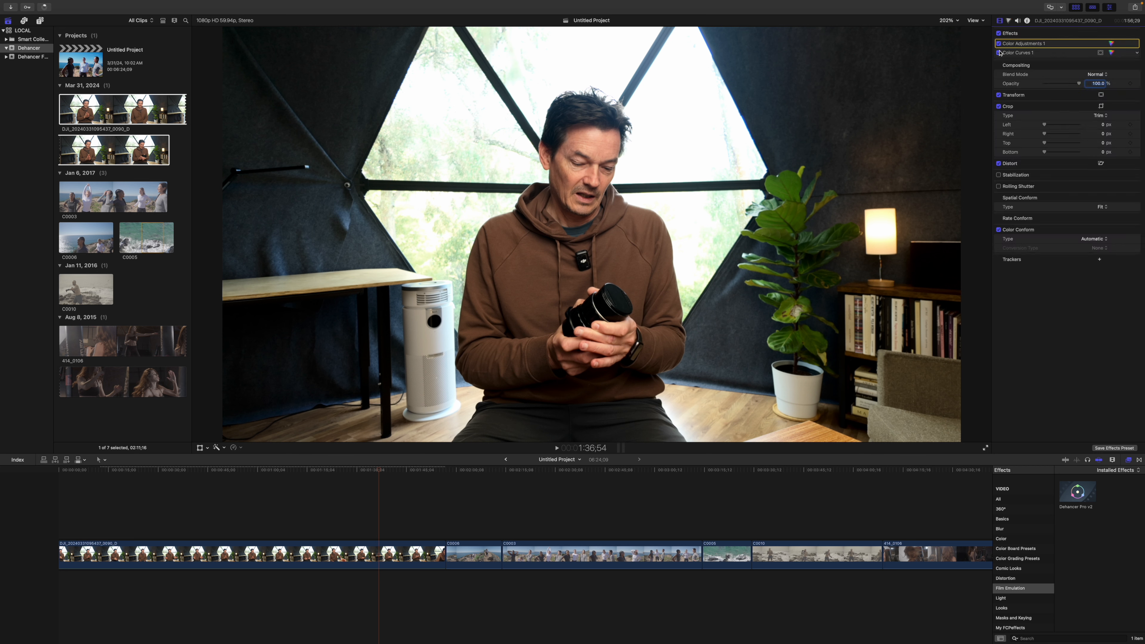
{"action": "left_click", "coordinate": [999, 52]}
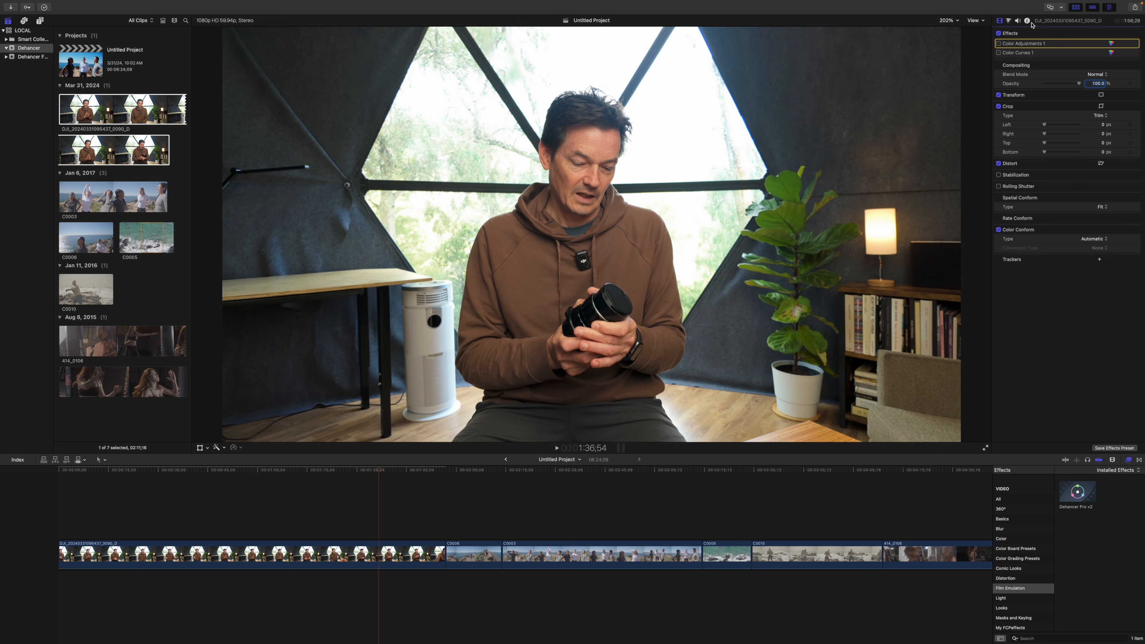
{"action": "left_click", "coordinate": [1028, 21]}
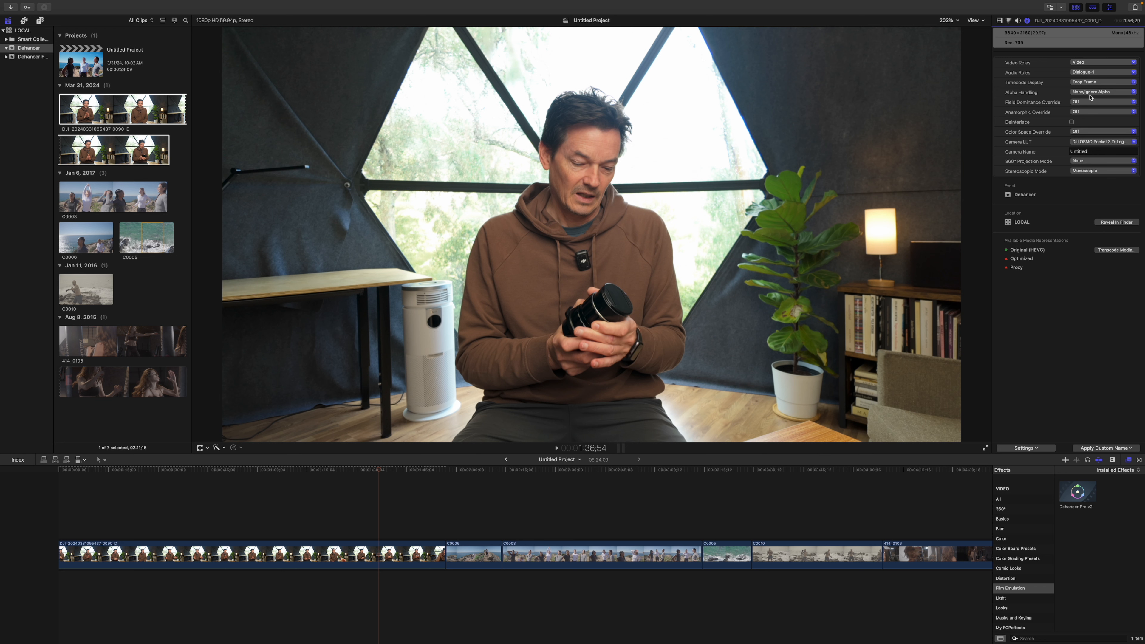
{"action": "left_click", "coordinate": [1094, 142]}
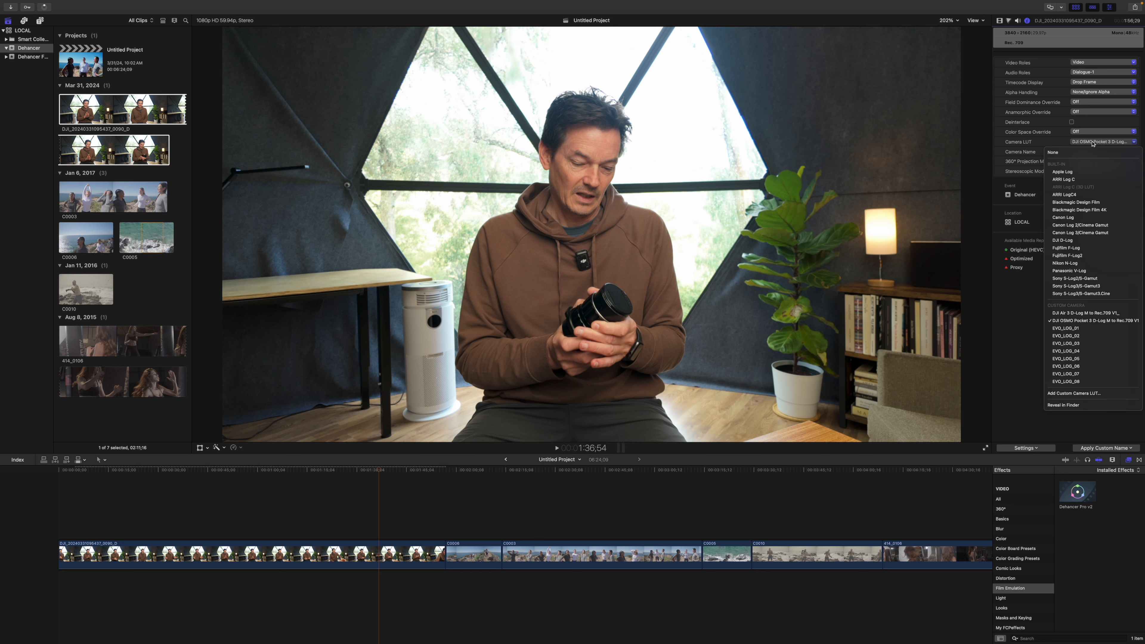
{"action": "left_click", "coordinate": [1073, 153]}
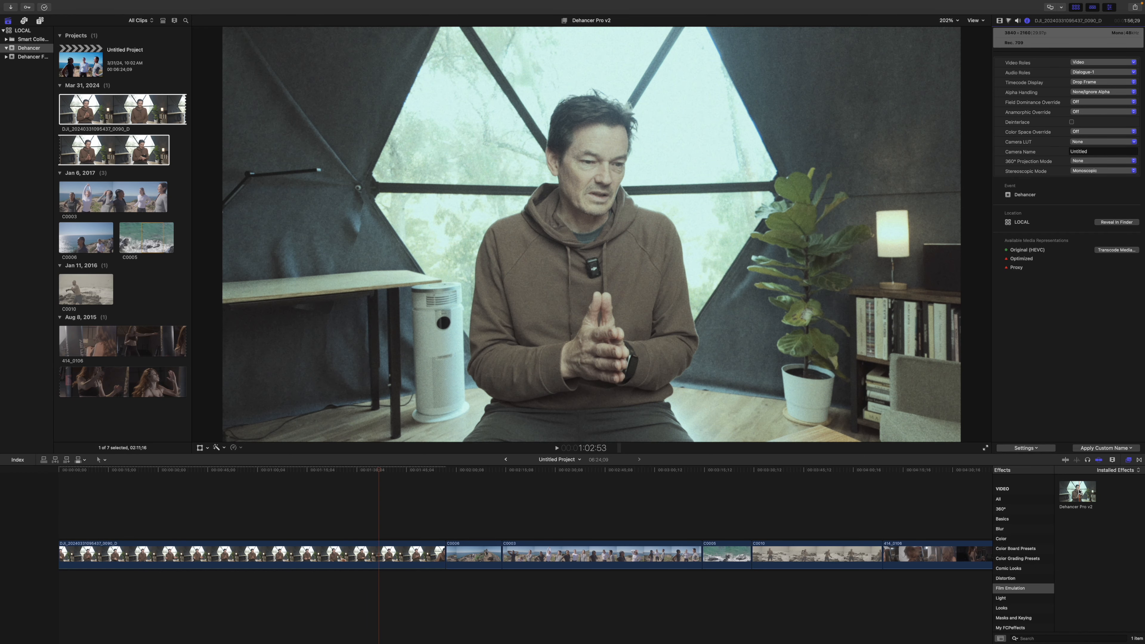
Apply the Dehancer Pro v2 effect to the first clip and set its input source to Choose Camera with vendor DJI.
{"action": "left_click_drag", "start_coordinate": [1080, 492], "coordinate": [366, 549]}
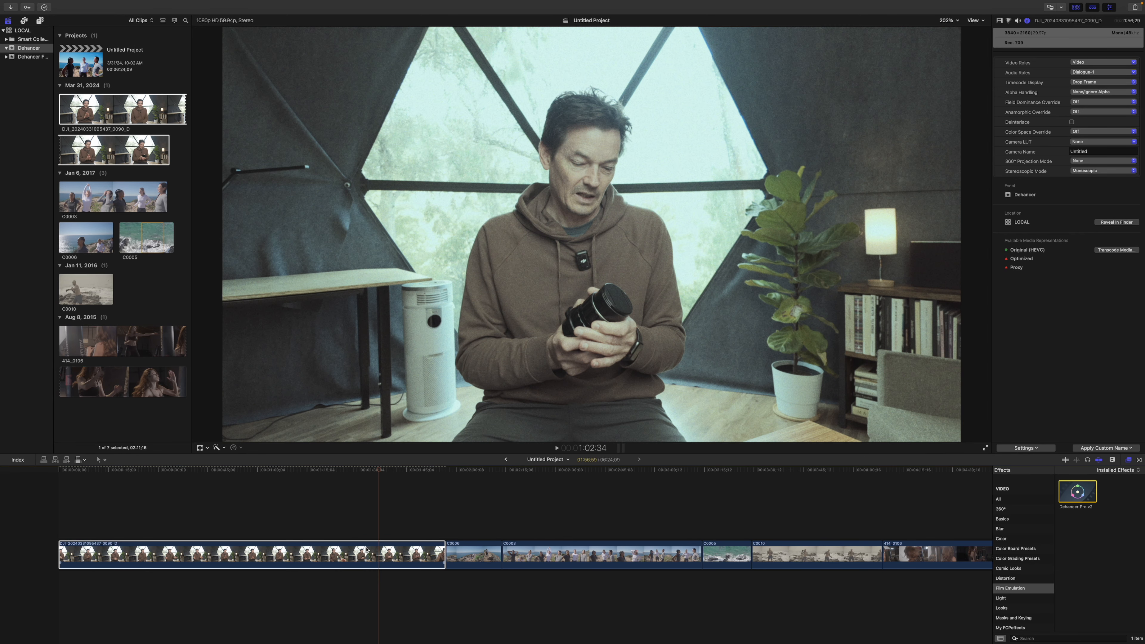
{"action": "left_click", "coordinate": [1000, 20]}
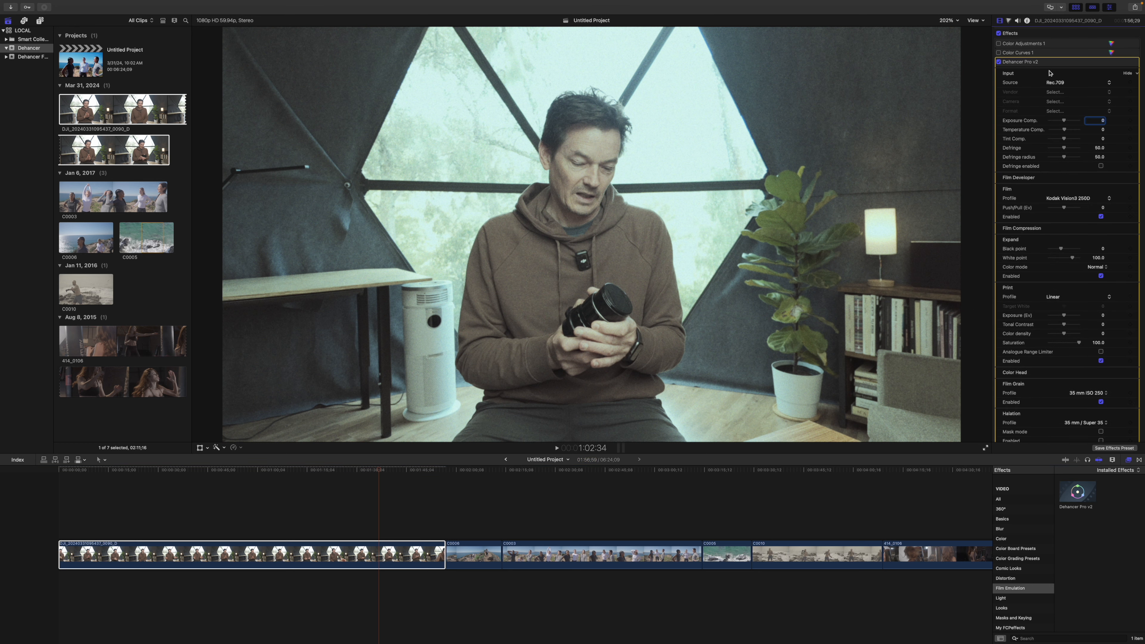
{"action": "left_click", "coordinate": [1065, 85]}
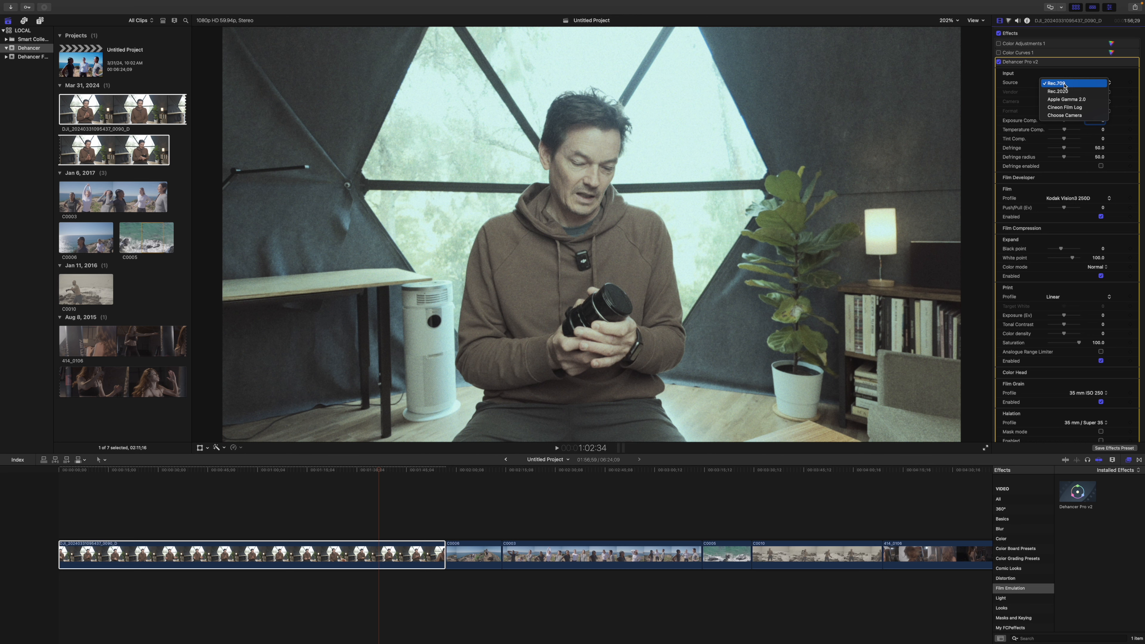
{"action": "left_click", "coordinate": [1065, 116]}
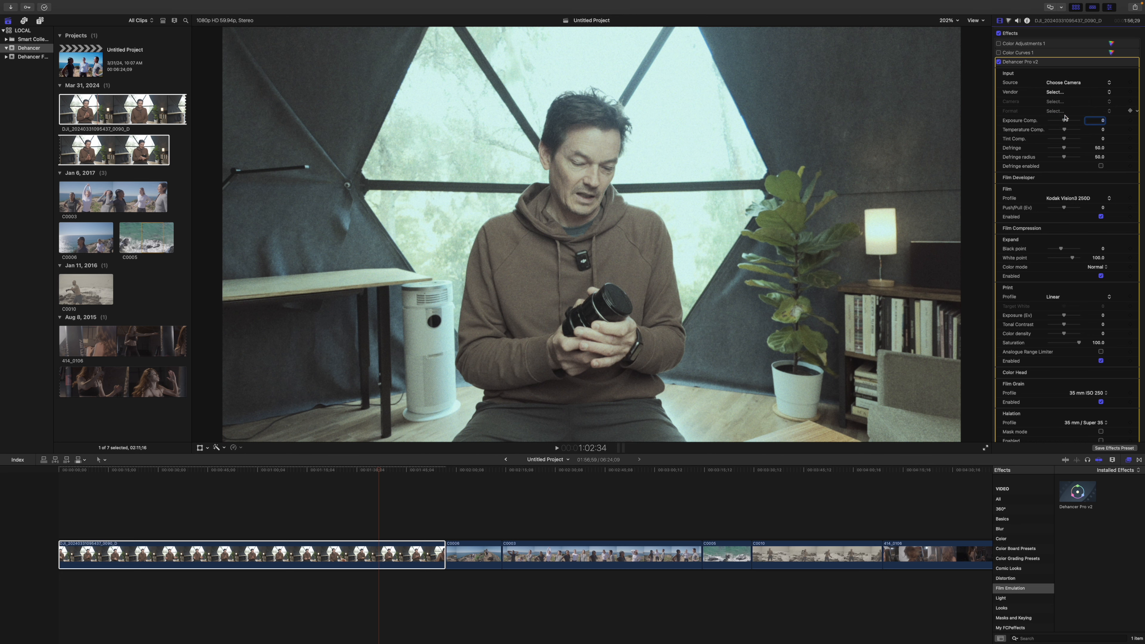
{"action": "left_click", "coordinate": [1056, 94]}
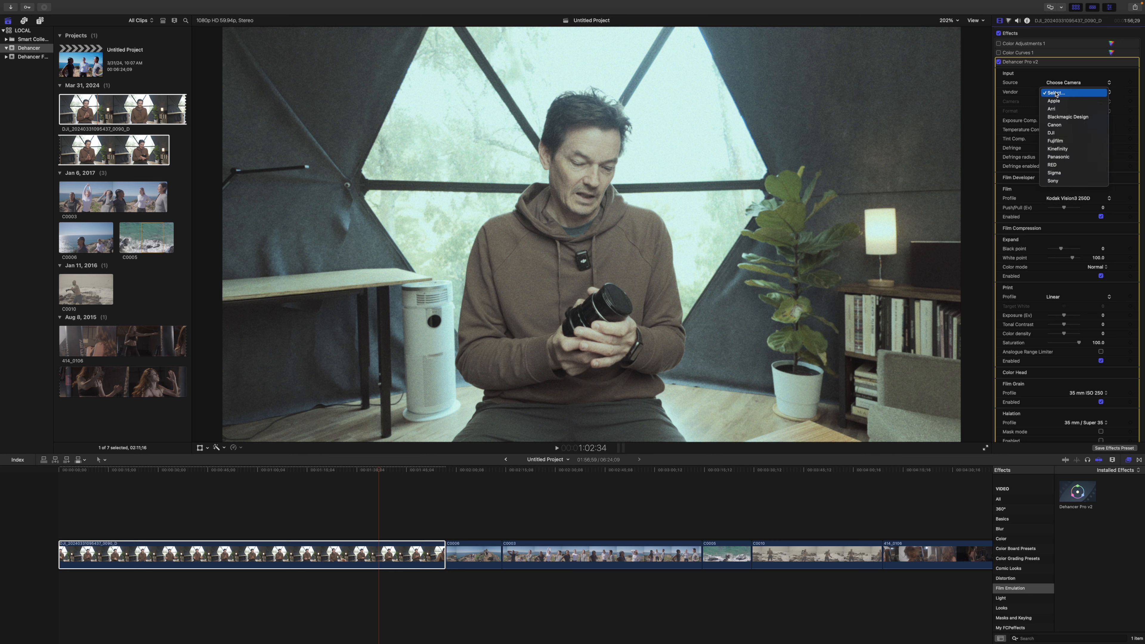
{"action": "left_click", "coordinate": [1059, 133]}
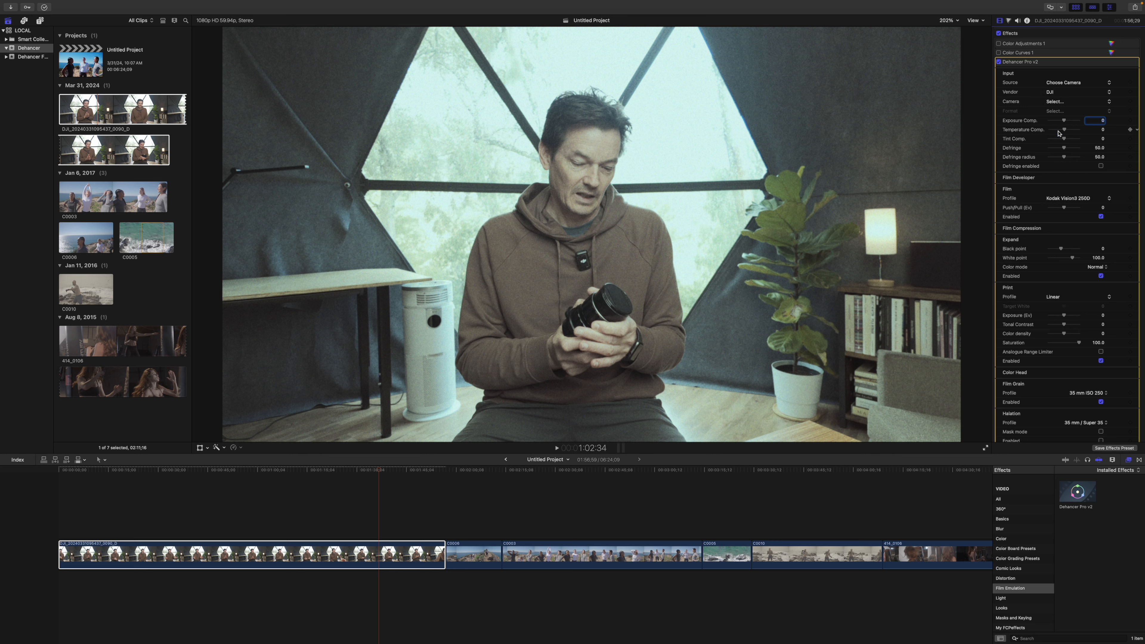
Set the Dehancer input camera to Mavic 3 and the format to D-Log, briefly trying Mavic Air.
{"action": "left_click", "coordinate": [1058, 102]}
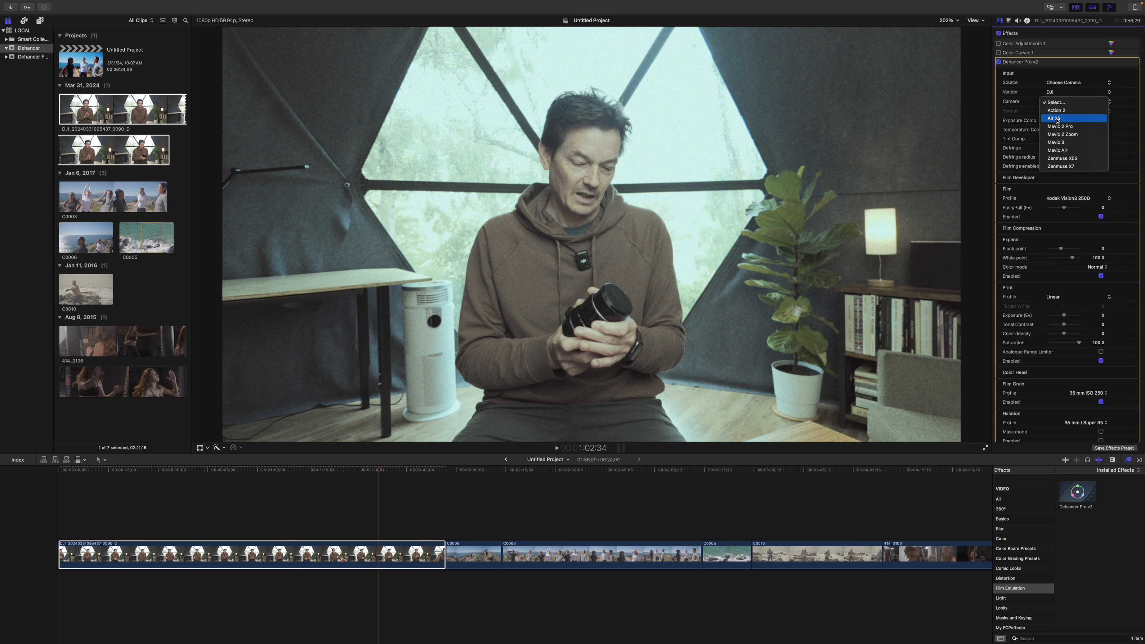
{"action": "left_click", "coordinate": [1061, 144]}
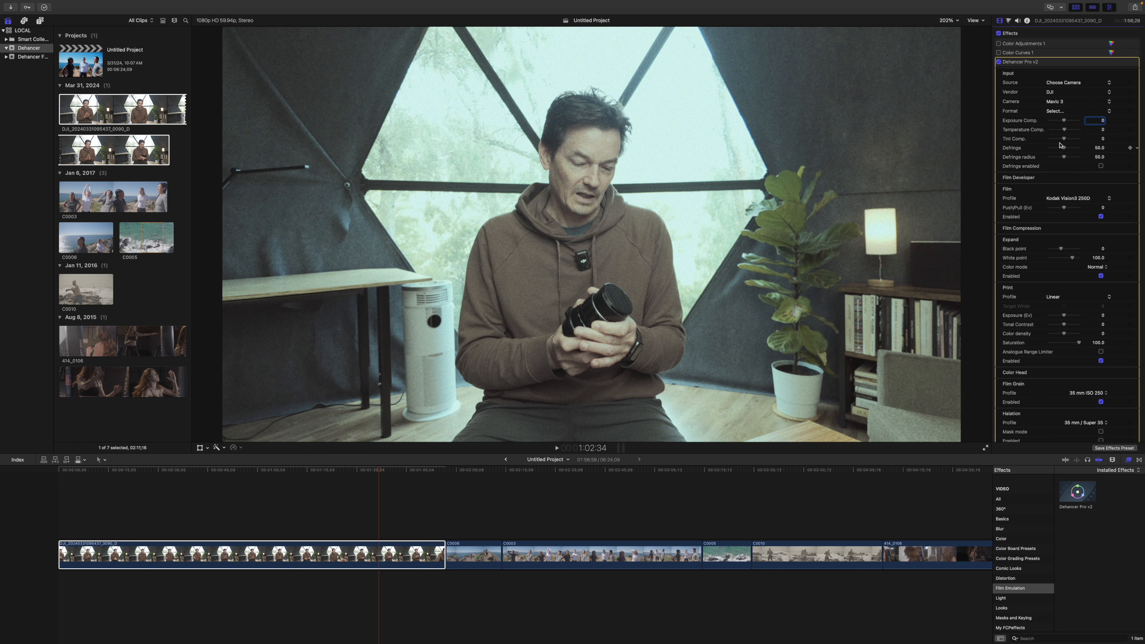
{"action": "left_click", "coordinate": [1060, 102]}
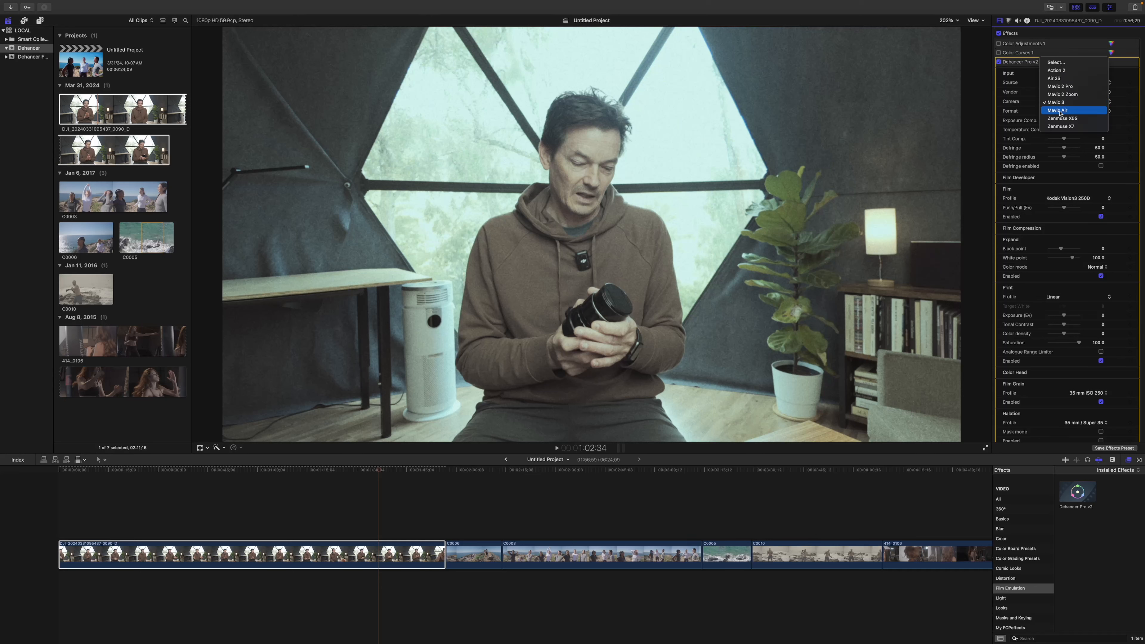
{"action": "left_click", "coordinate": [1058, 110]}
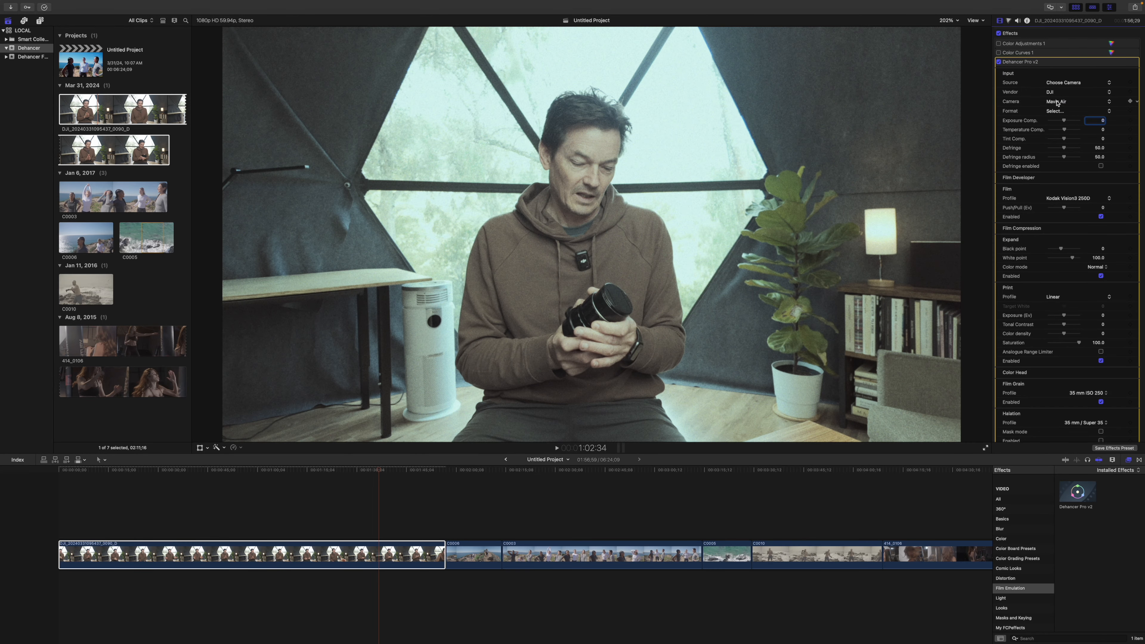
{"action": "left_click", "coordinate": [1057, 102]}
{"action": "left_click", "coordinate": [1058, 95]}
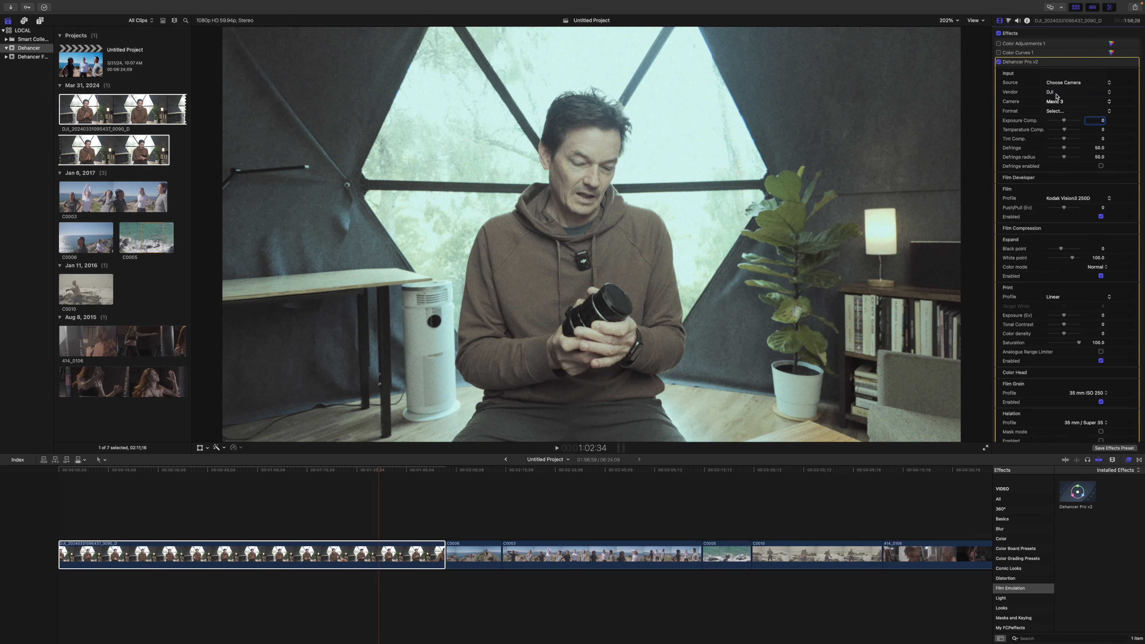
{"action": "left_click", "coordinate": [1053, 112]}
{"action": "left_click", "coordinate": [1061, 119]}
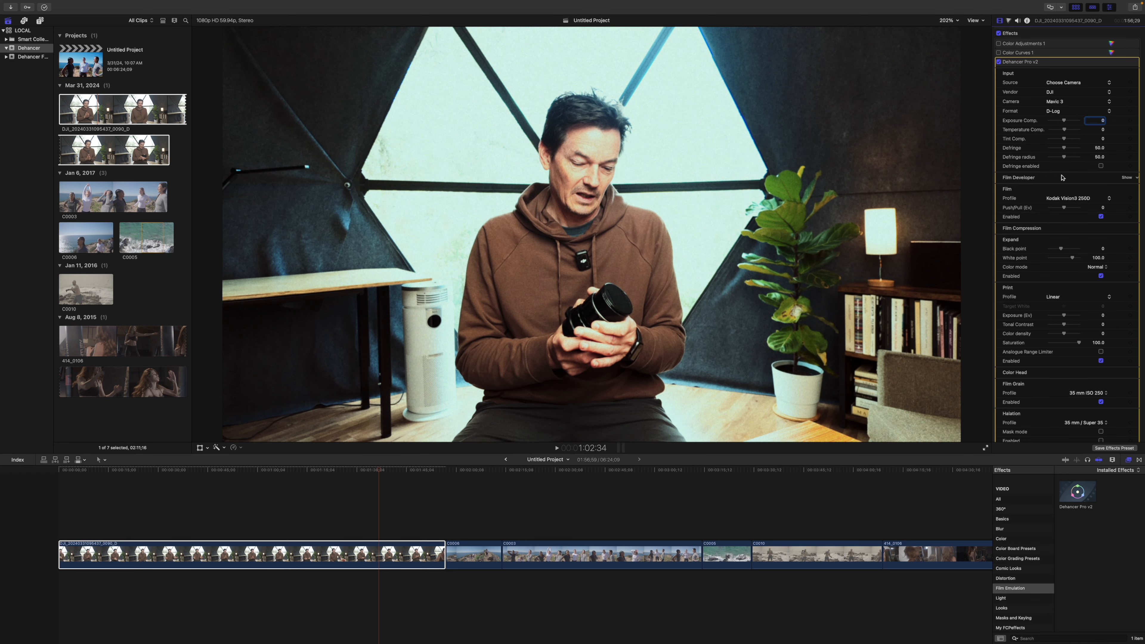
Choose the Agfa Agfacolor 100 film profile and raise its Push/Pull to about 1.8.
{"action": "left_click", "coordinate": [1071, 201]}
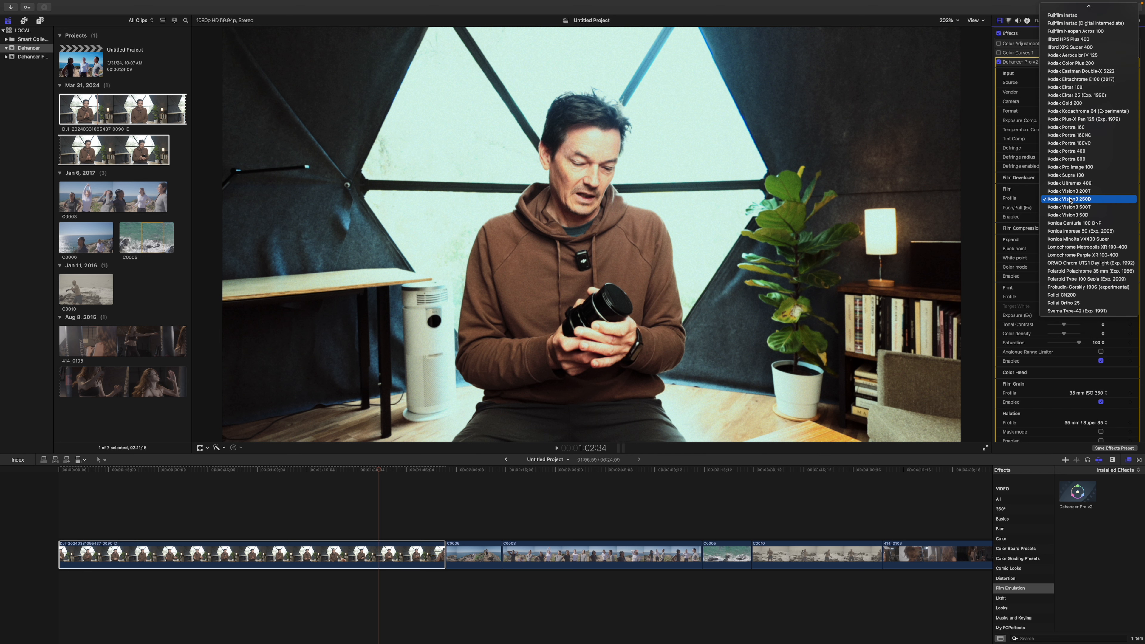
{"action": "scroll", "coordinate": [1071, 198], "scroll_direction": "up", "scroll_amount": 5}
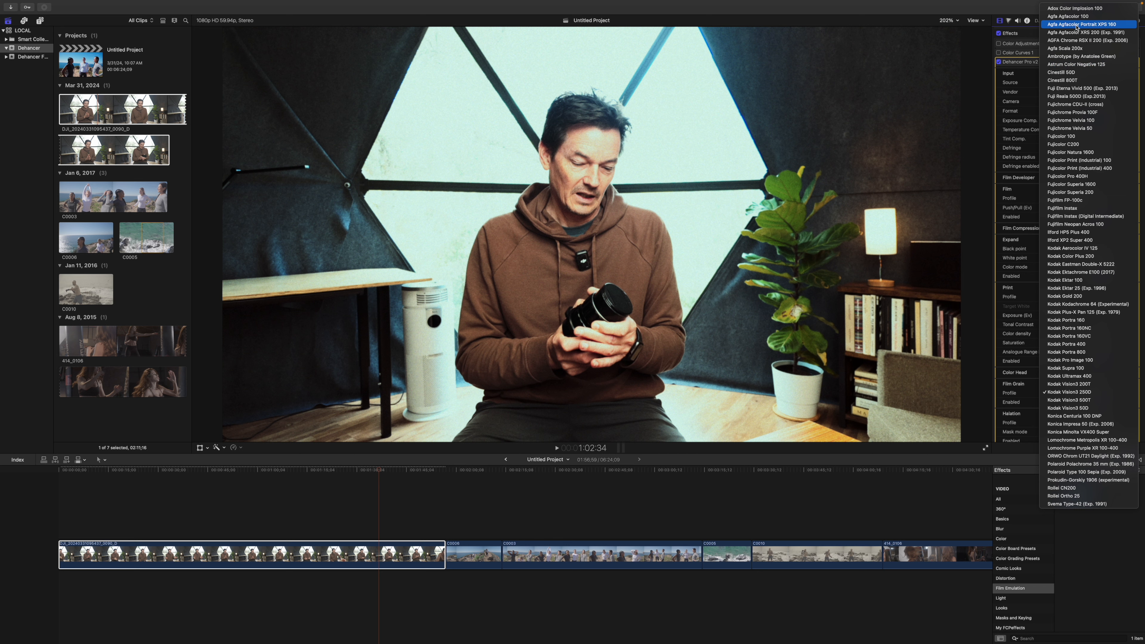
{"action": "left_click", "coordinate": [1077, 16]}
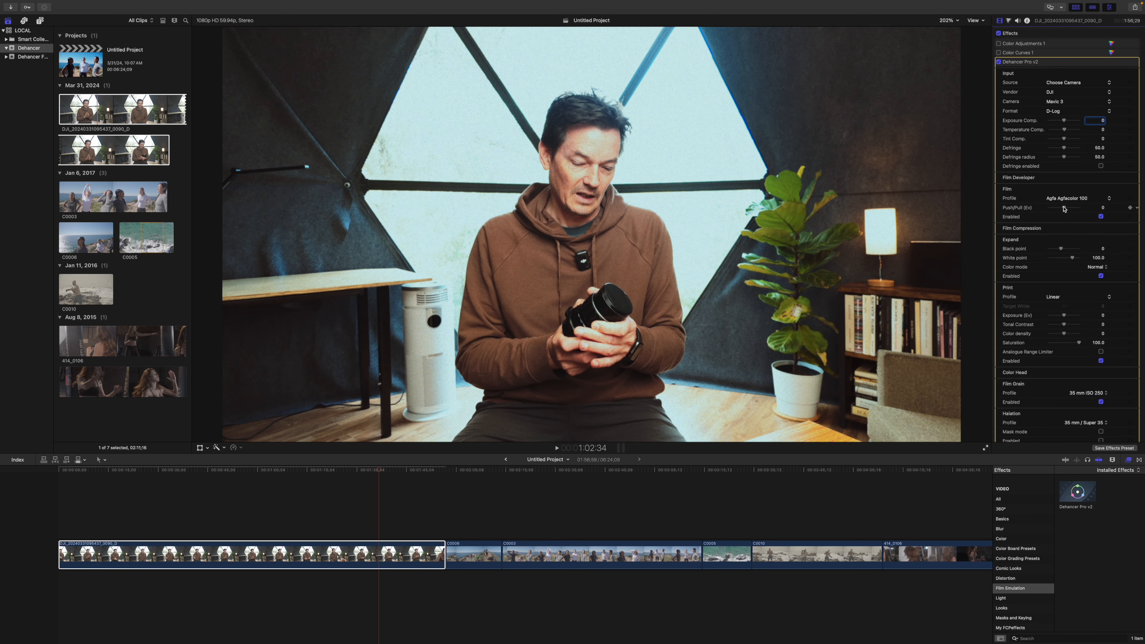
{"action": "mouse_move", "coordinate": [1065, 209]}
{"action": "left_mouse_down"}
{"action": "mouse_move", "coordinate": [1099, 207]}
{"action": "mouse_move", "coordinate": [1014, 215]}
{"action": "mouse_move", "coordinate": [1078, 212]}
{"action": "left_mouse_up"}
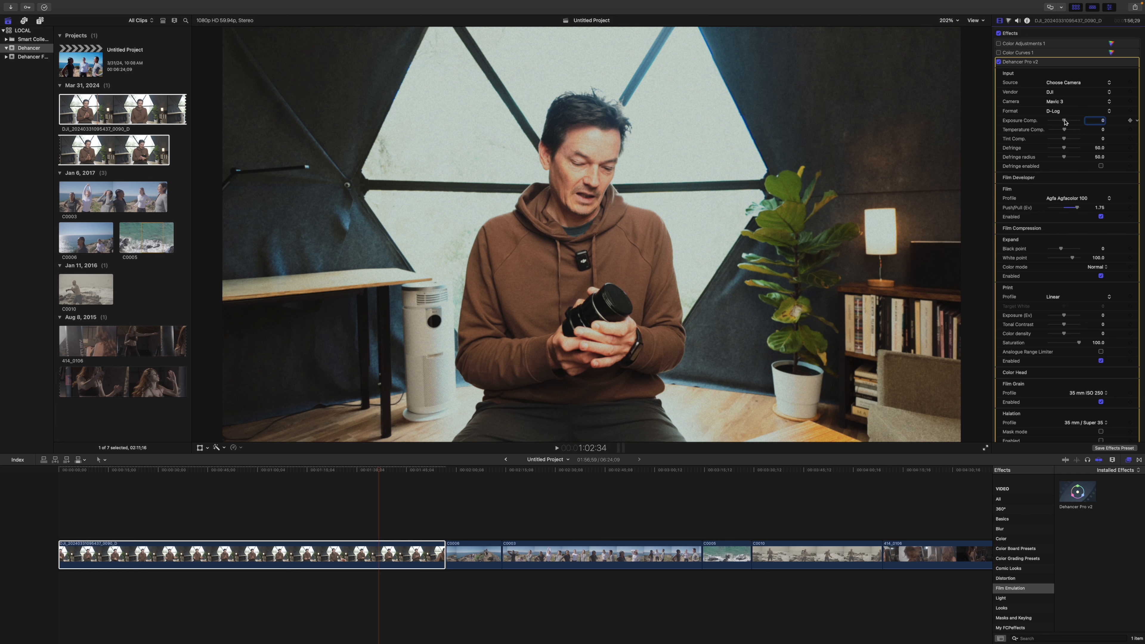
Lower the input Exposure Comp. to about -0.25, then set the print Exposure to about 0.57 with slightly more Tonal Contrast.
{"action": "left_click_drag", "start_coordinate": [1065, 122], "coordinate": [1063, 121]}
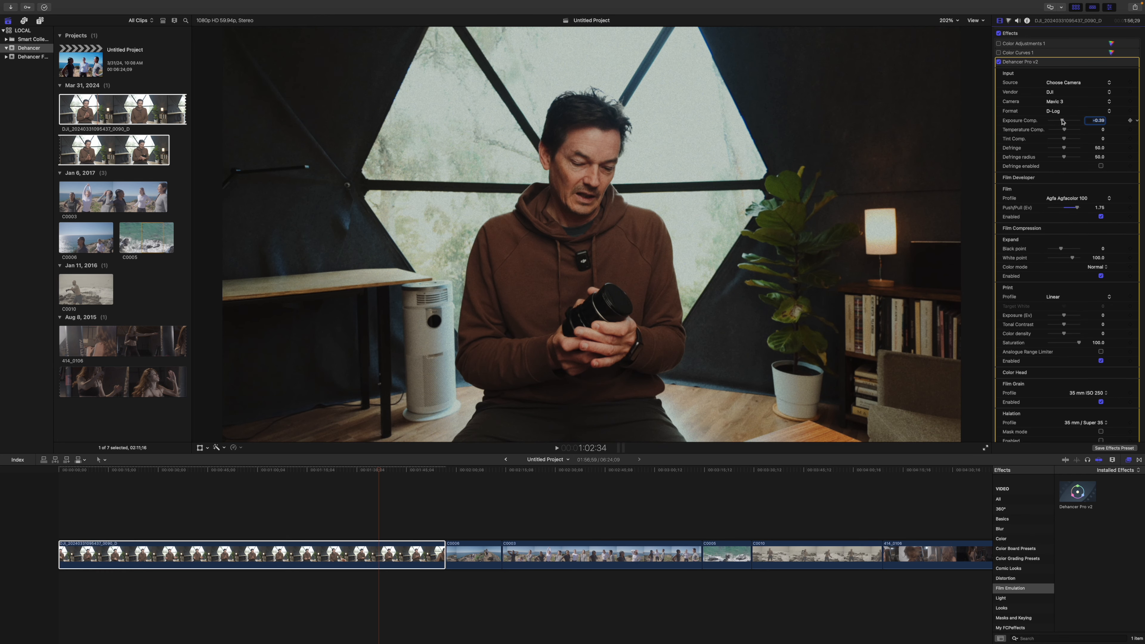
{"action": "left_click_drag", "start_coordinate": [1063, 122], "coordinate": [1064, 122]}
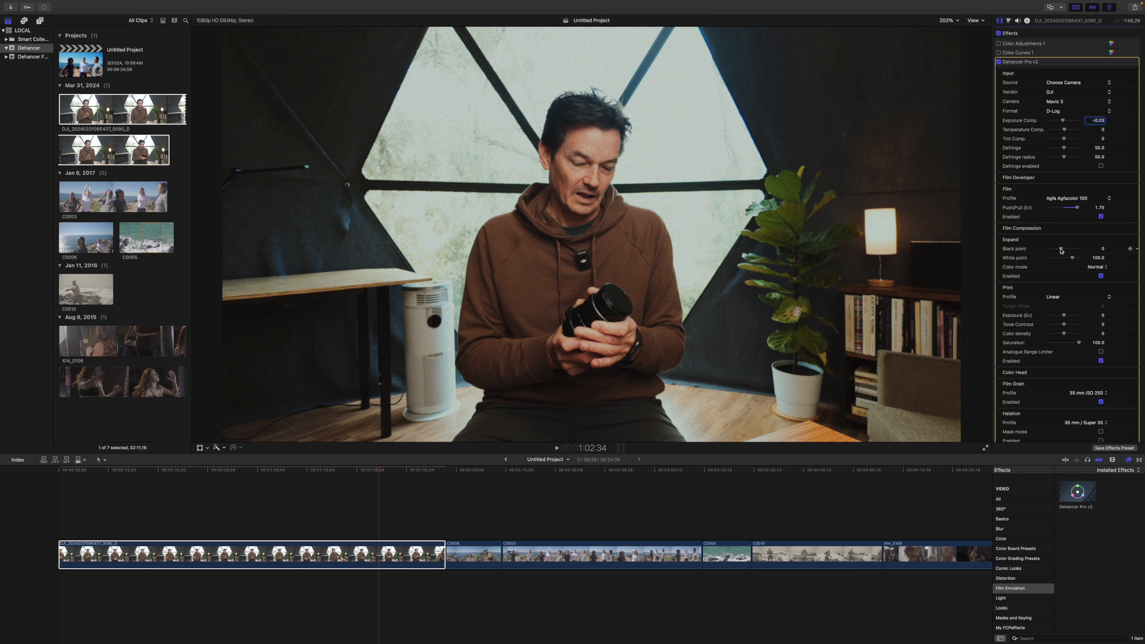
{"action": "left_click_drag", "start_coordinate": [1065, 318], "coordinate": [1068, 318]}
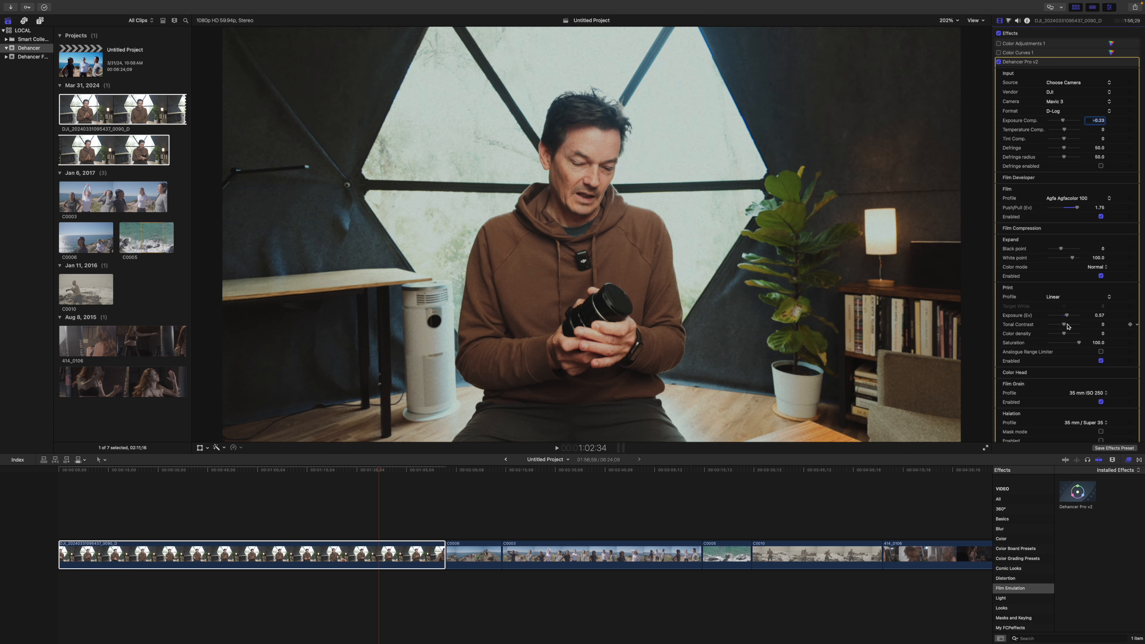
{"action": "left_click_drag", "start_coordinate": [1066, 325], "coordinate": [1067, 326]}
Disable the Film Grain section of the Dehancer effect and play the graded clip.
{"action": "left_click", "coordinate": [1103, 403]}
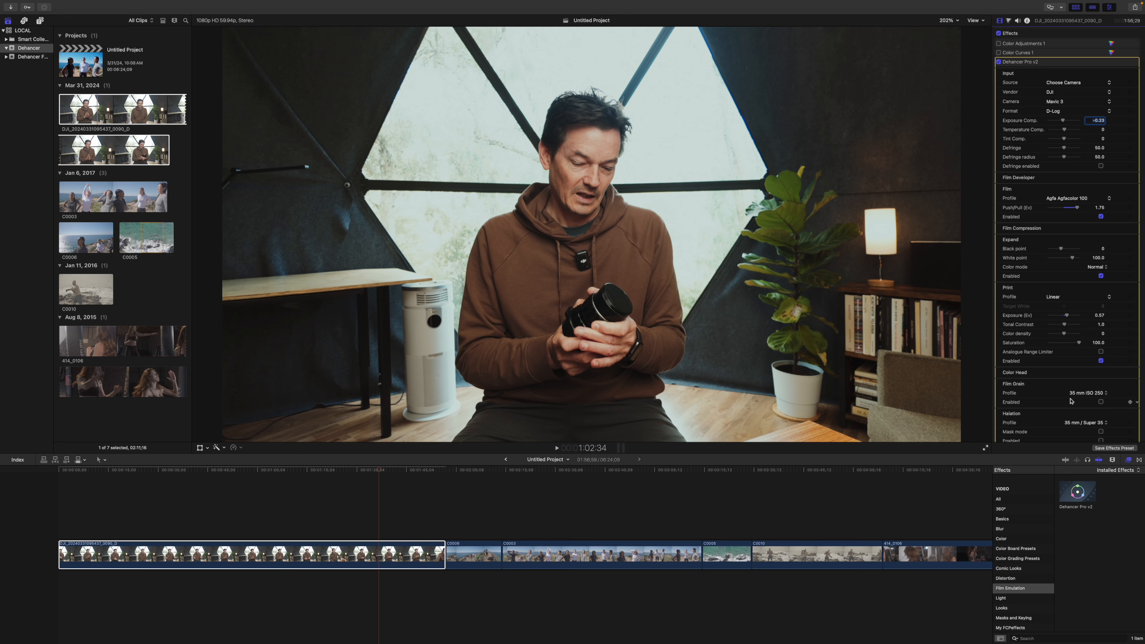
{"action": "key", "text": "space"}
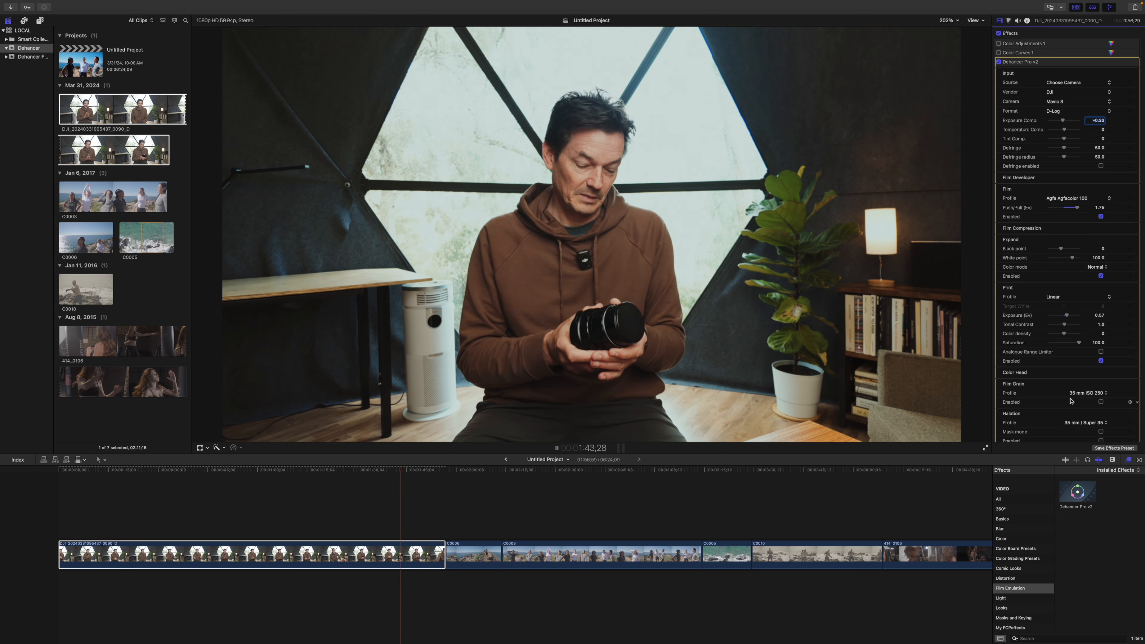
Replay the graded DJI clip from an earlier point at about 1:12.
{"action": "key", "text": "space"}
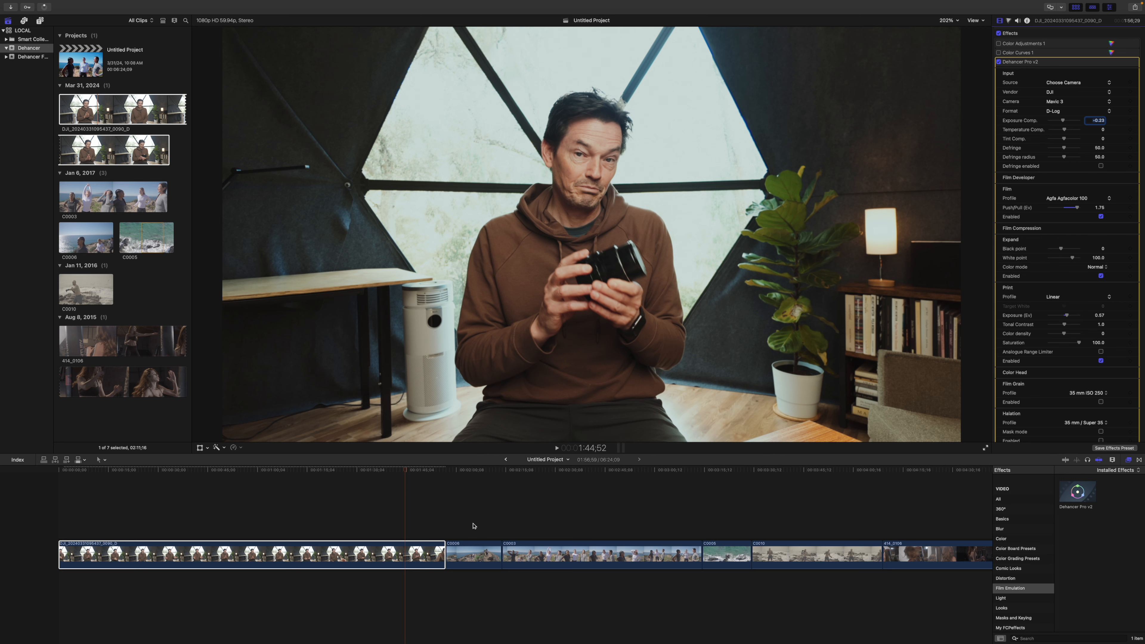
{"action": "left_click", "coordinate": [301, 518]}
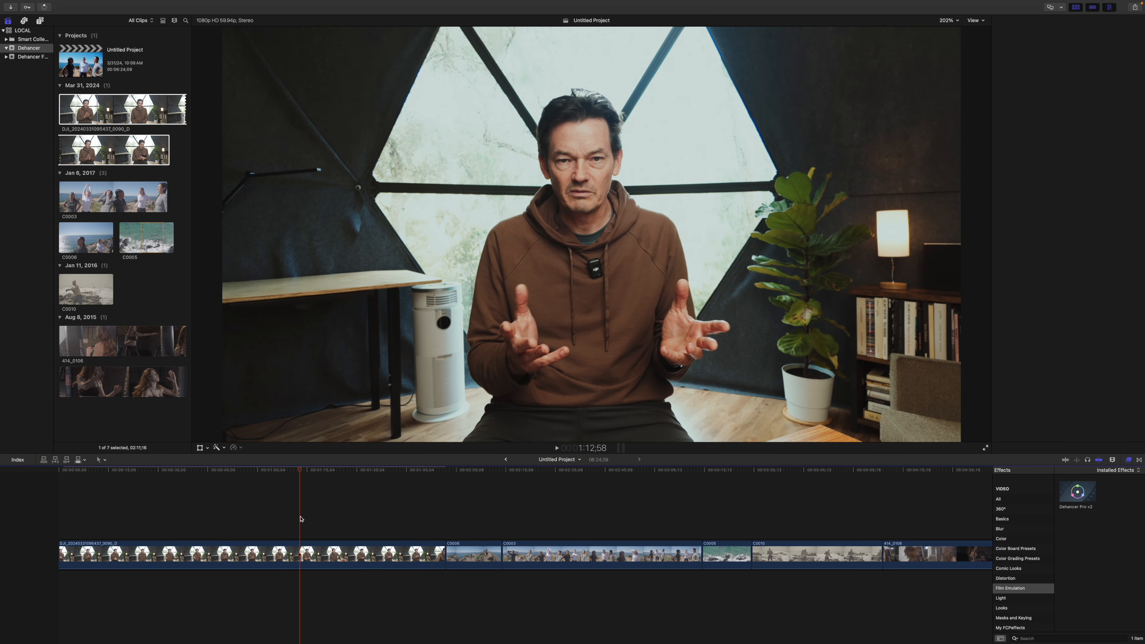
{"action": "key", "text": "space"}
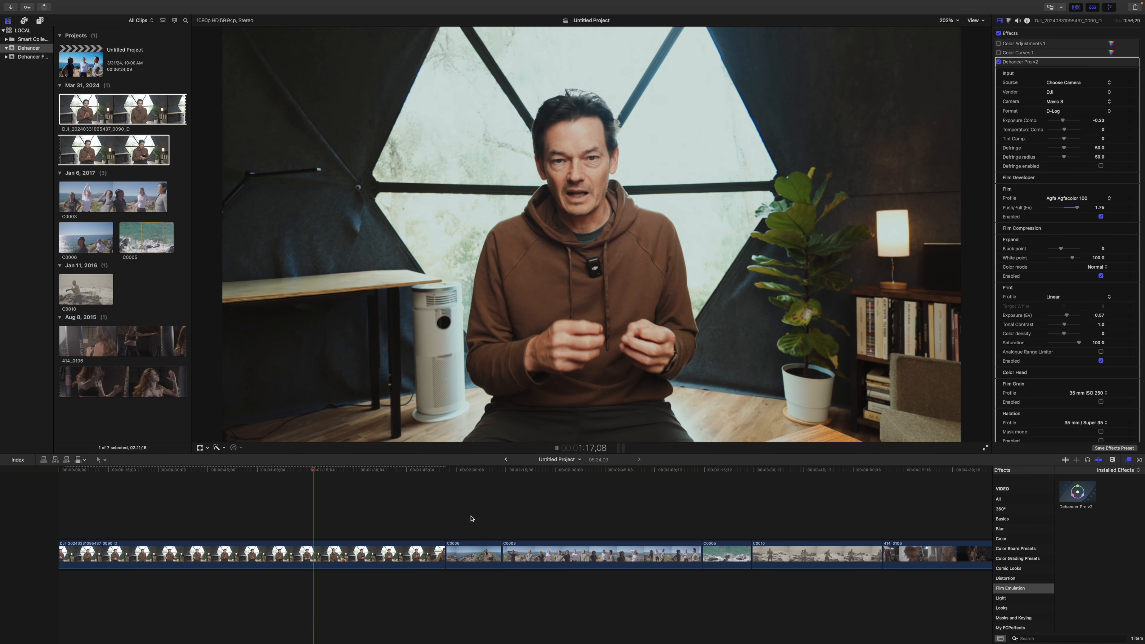
{"action": "key", "text": "space"}
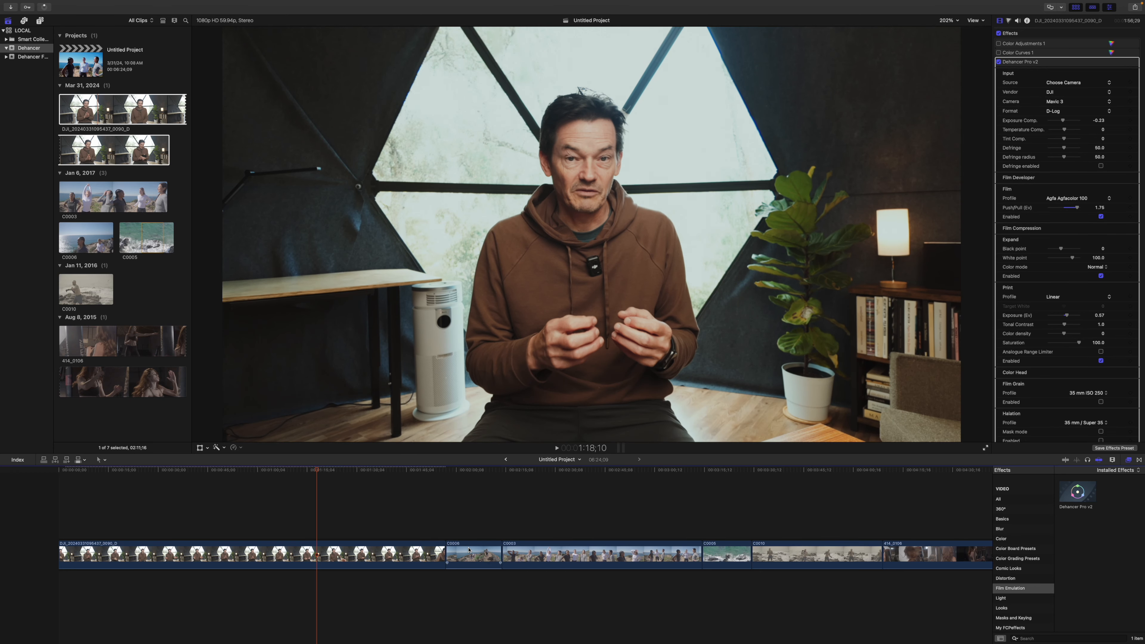
Move the playhead to the coastal trail running clip and play part of it.
{"action": "left_click", "coordinate": [469, 547]}
{"action": "left_click", "coordinate": [468, 516]}
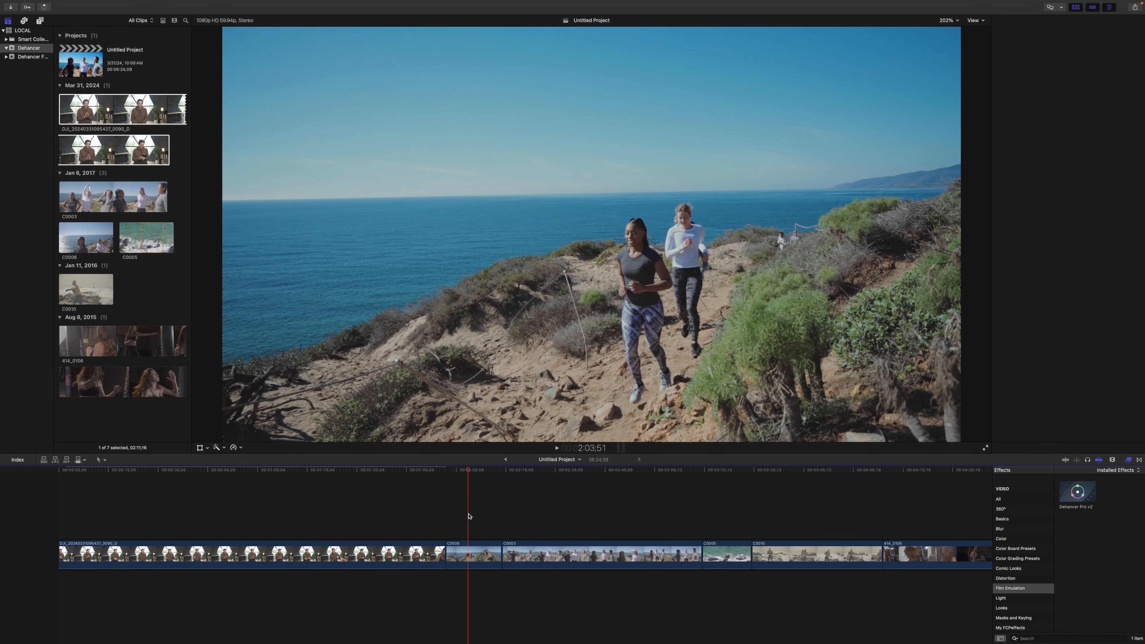
{"action": "key", "text": "space"}
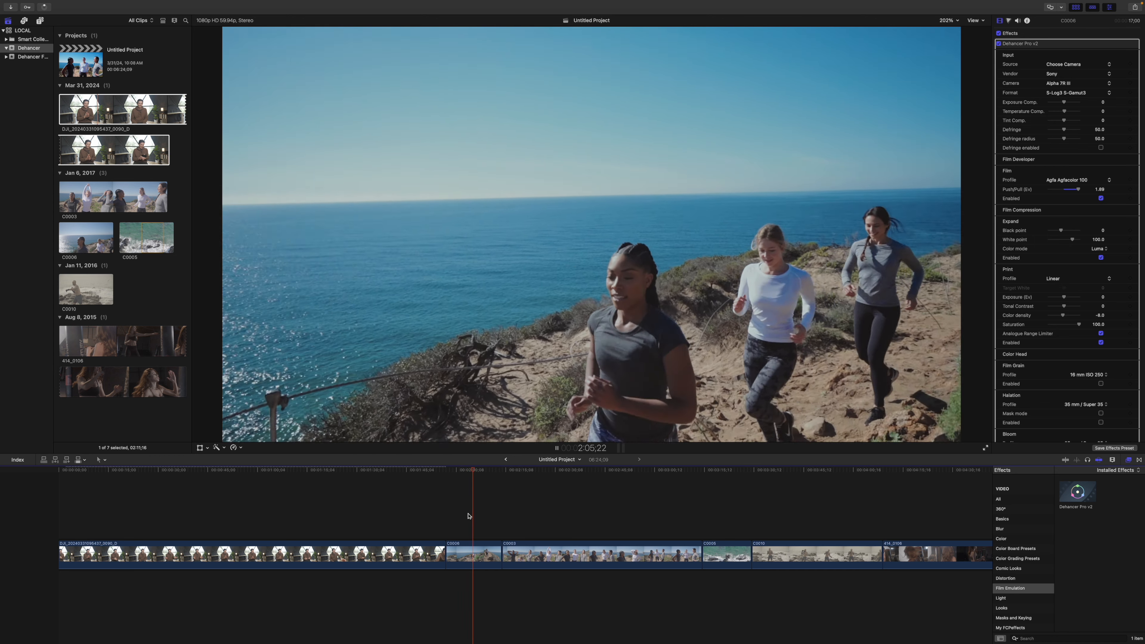
{"action": "key", "text": "space"}
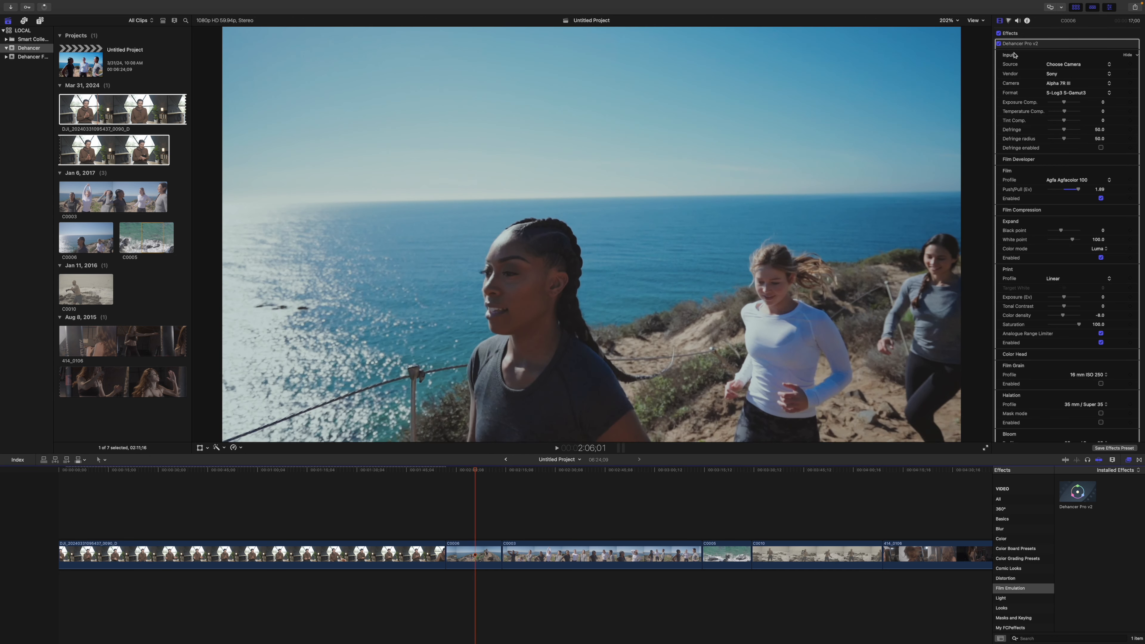
Play the running clip with Dehancer Pro disabled for comparison, then return to its start and re-enable the effect.
{"action": "left_click", "coordinate": [999, 43]}
{"action": "key", "text": "space"}
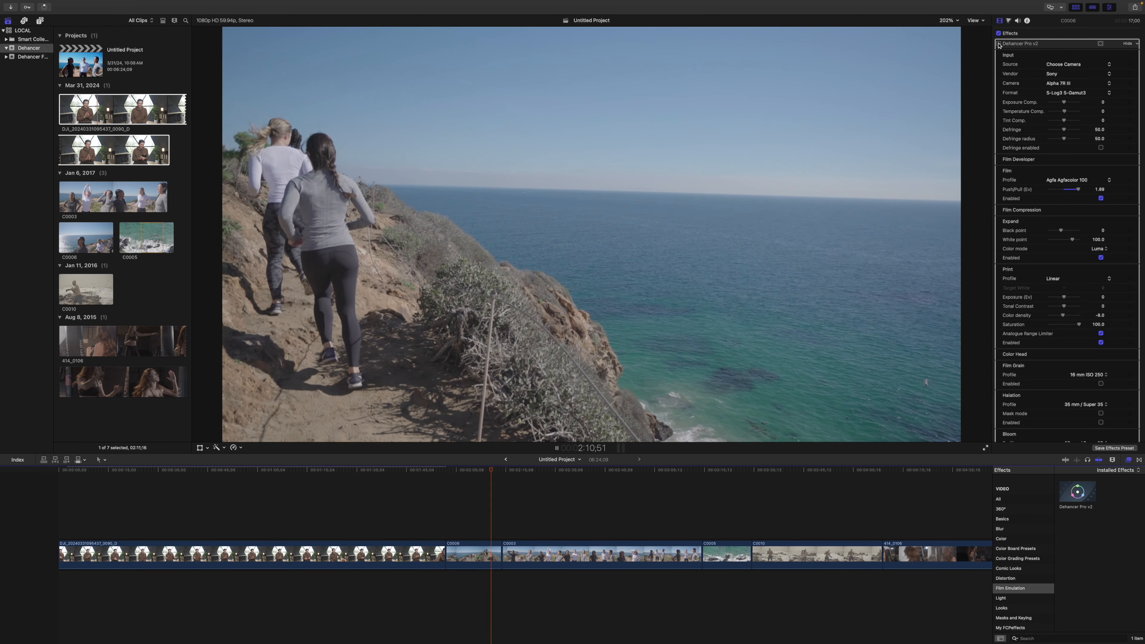
{"action": "key", "text": "space"}
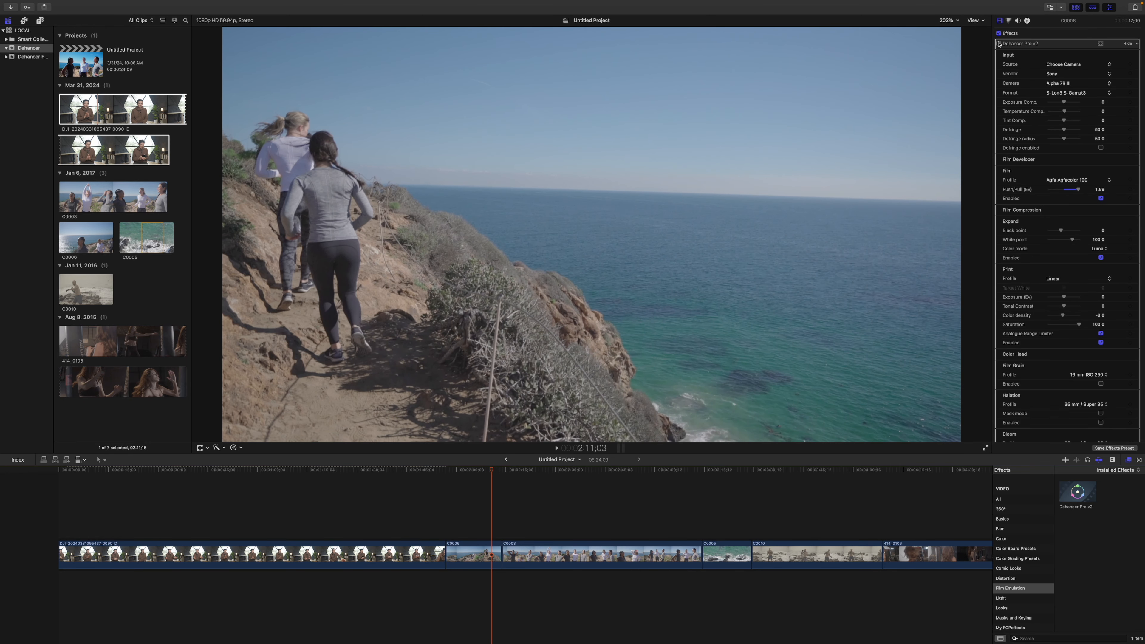
{"action": "left_click", "coordinate": [463, 515]}
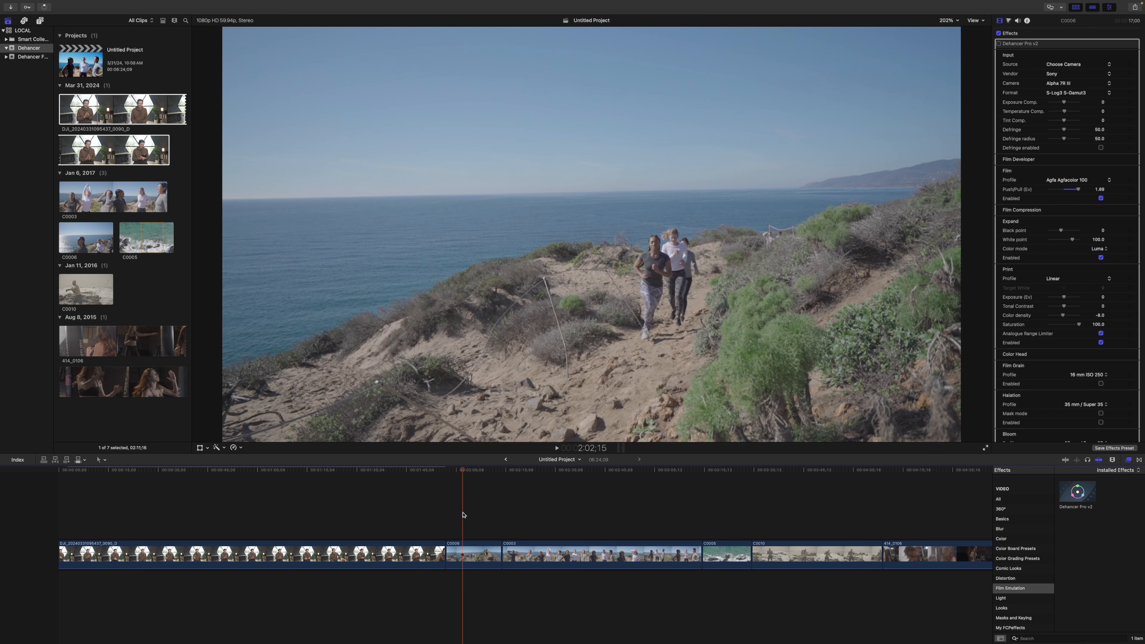
{"action": "left_click", "coordinate": [999, 43]}
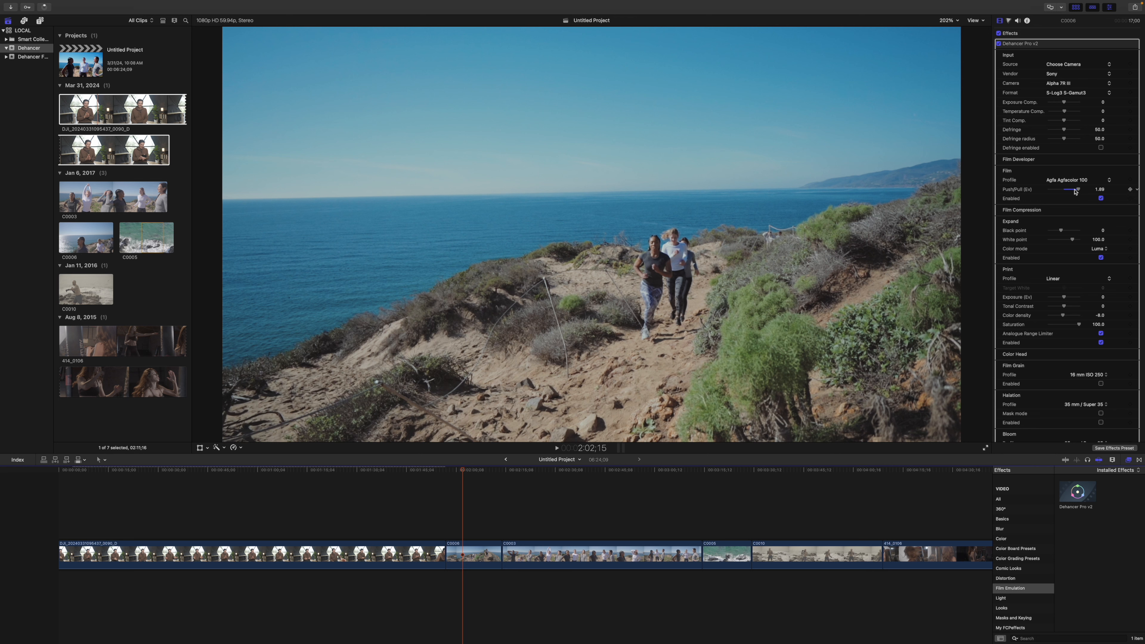
Try a film Push/Pull of 2.0 on the running clip during playback, then settle on about 1.3.
{"action": "mouse_move", "coordinate": [1080, 191]}
{"action": "left_mouse_down"}
{"action": "mouse_move", "coordinate": [1067, 192]}
{"action": "mouse_move", "coordinate": [1091, 193]}
{"action": "mouse_move", "coordinate": [1063, 190]}
{"action": "mouse_move", "coordinate": [1088, 192]}
{"action": "left_mouse_up"}
{"action": "key", "text": "space"}
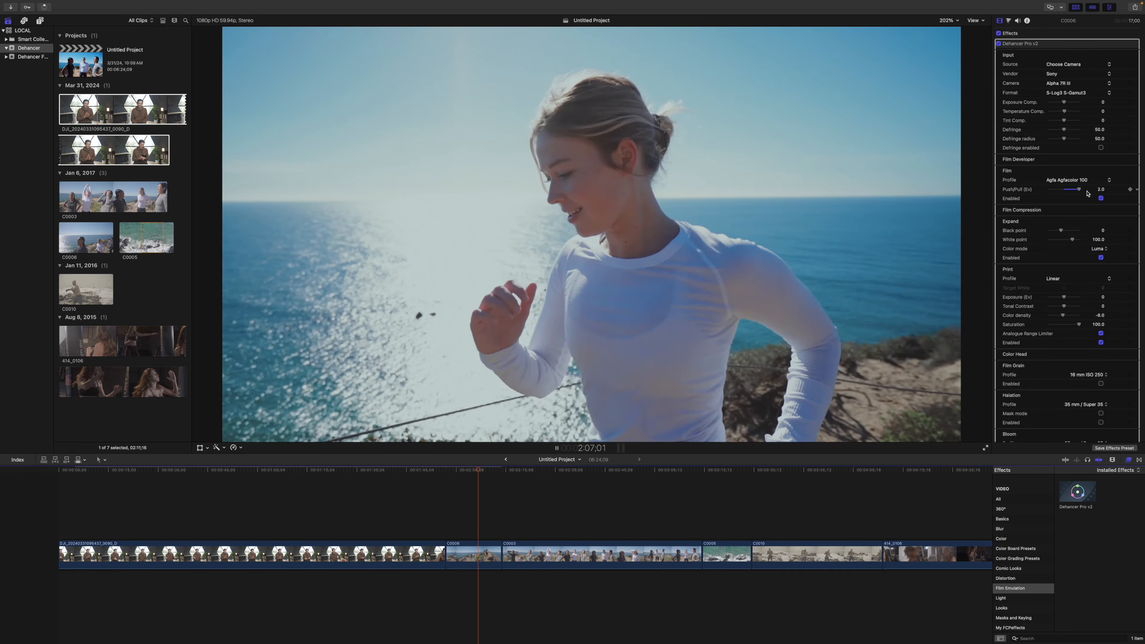
{"action": "key", "text": "space"}
{"action": "left_click_drag", "start_coordinate": [1080, 191], "coordinate": [1075, 191]}
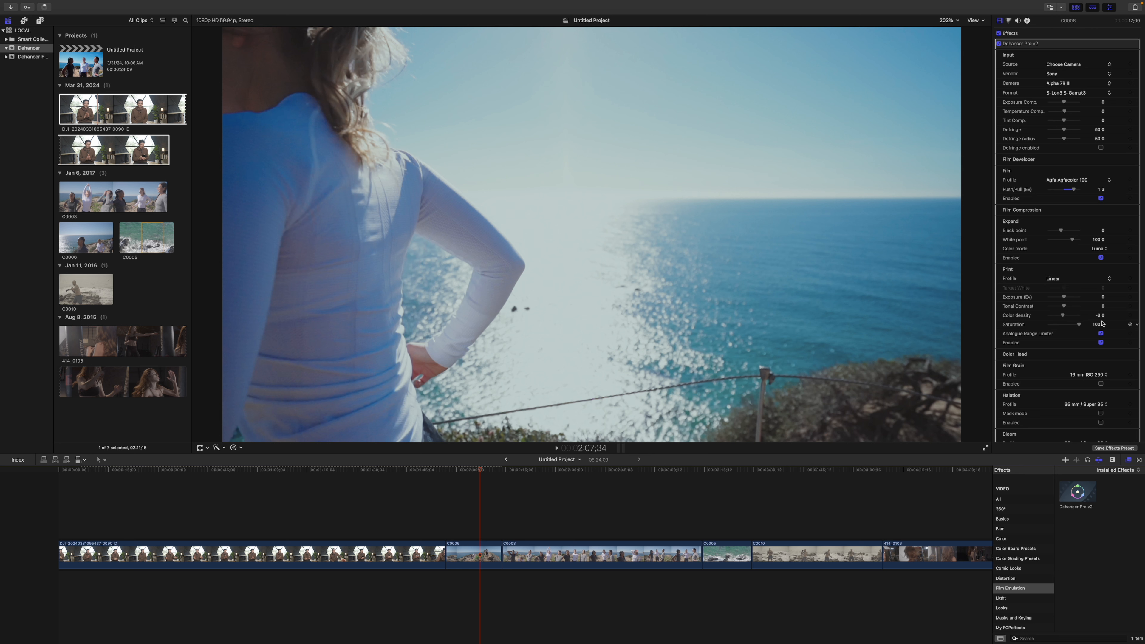
Enable Film Grain on the running clip and set its profile to 65 mm ISO 250, after trying 35 mm ISO 250 and 65 mm ISO 50.
{"action": "left_click", "coordinate": [1101, 384]}
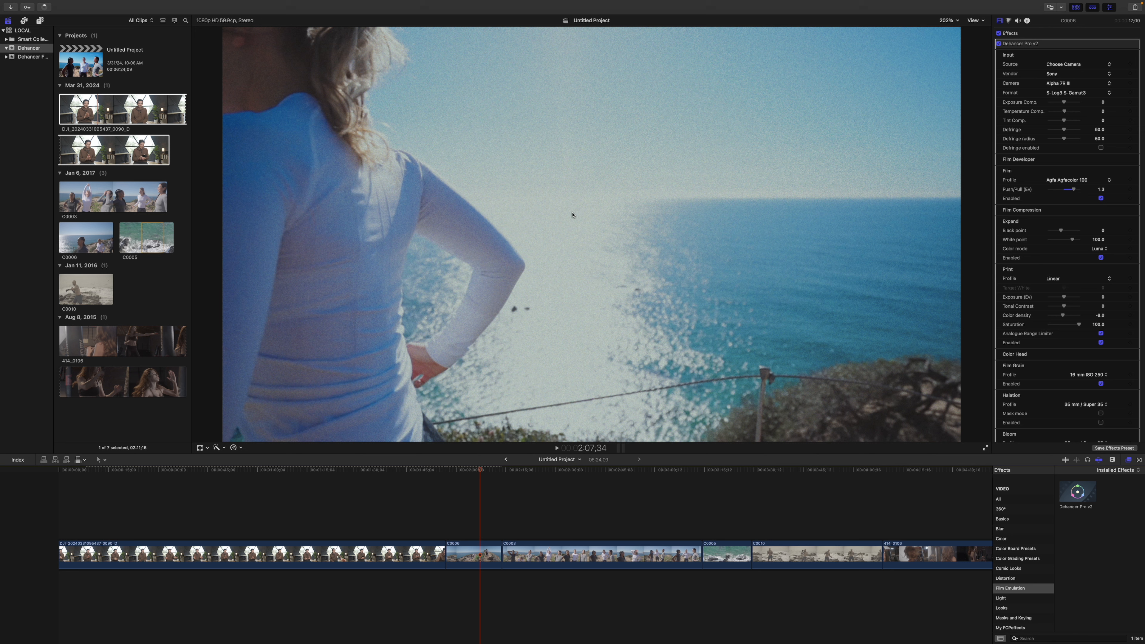
{"action": "left_click", "coordinate": [1091, 376]}
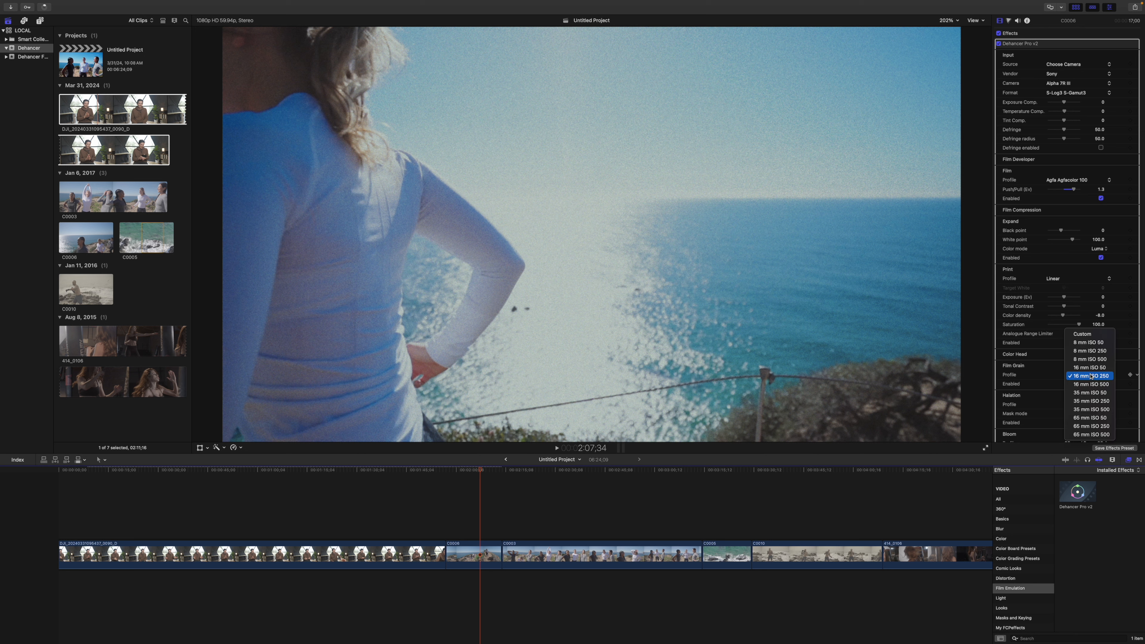
{"action": "left_click", "coordinate": [1093, 402]}
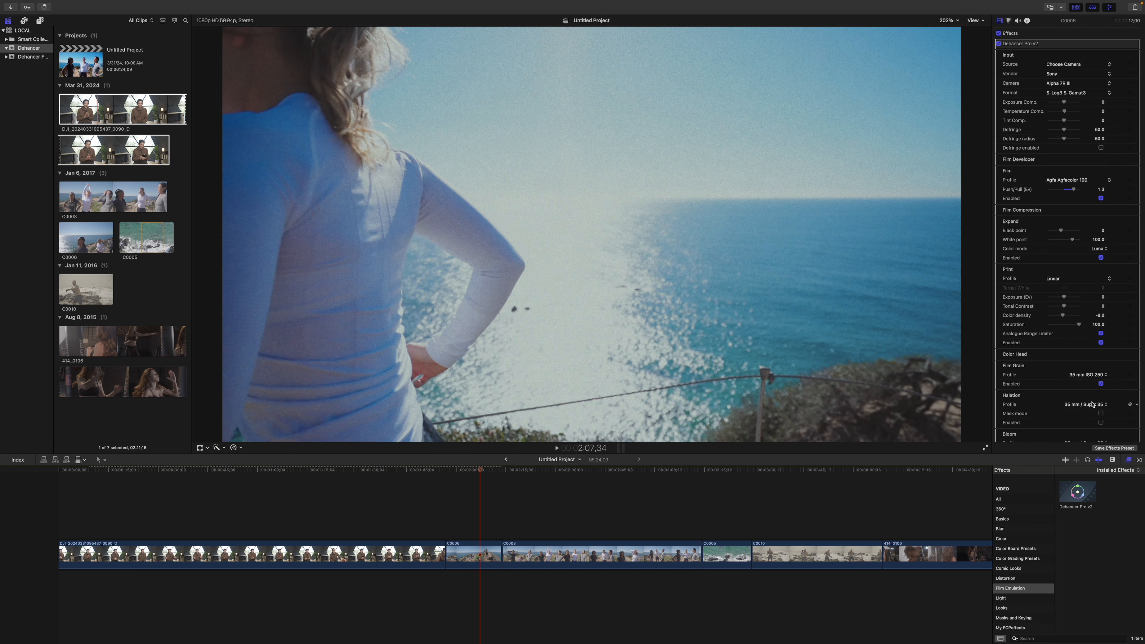
{"action": "left_click", "coordinate": [1090, 377]}
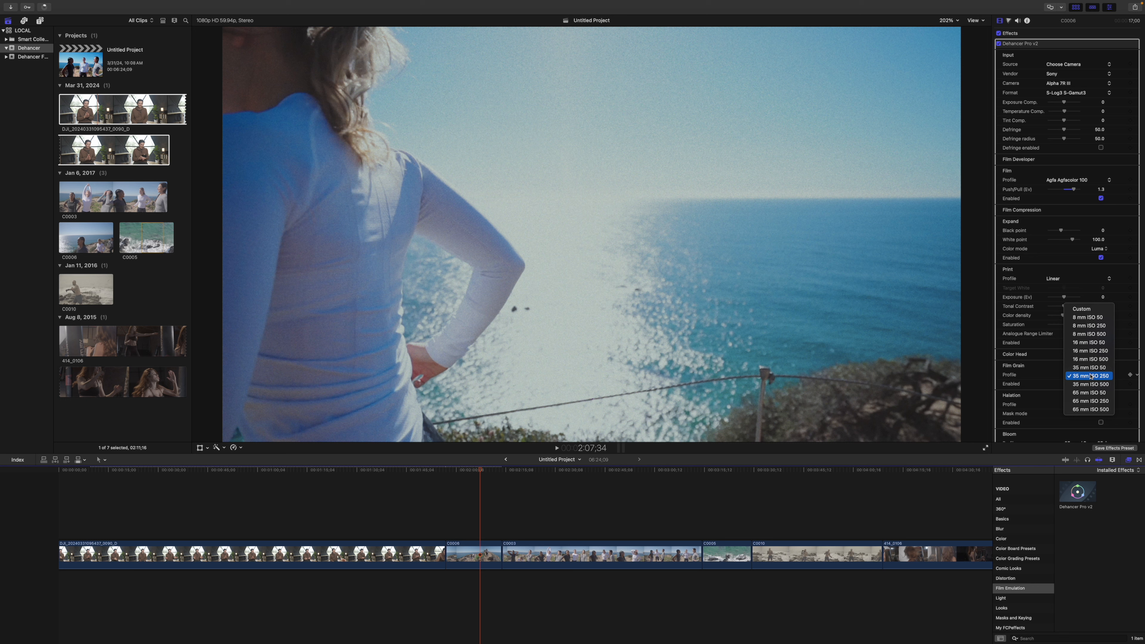
{"action": "left_click", "coordinate": [1092, 394]}
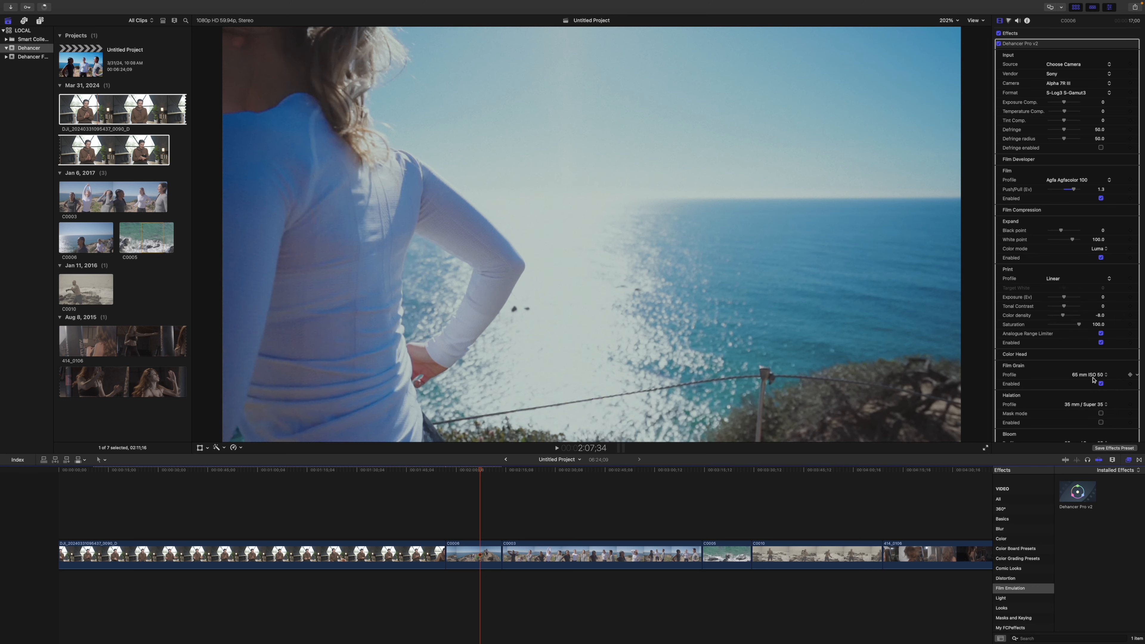
{"action": "left_click", "coordinate": [1093, 379]}
{"action": "left_click", "coordinate": [1093, 384]}
Toggle Bloom to compare its effect, leave it enabled with the 35 mm / Super 35 profile, and play the running clip.
{"action": "scroll", "coordinate": [1093, 384], "scroll_direction": "down", "scroll_amount": 8}
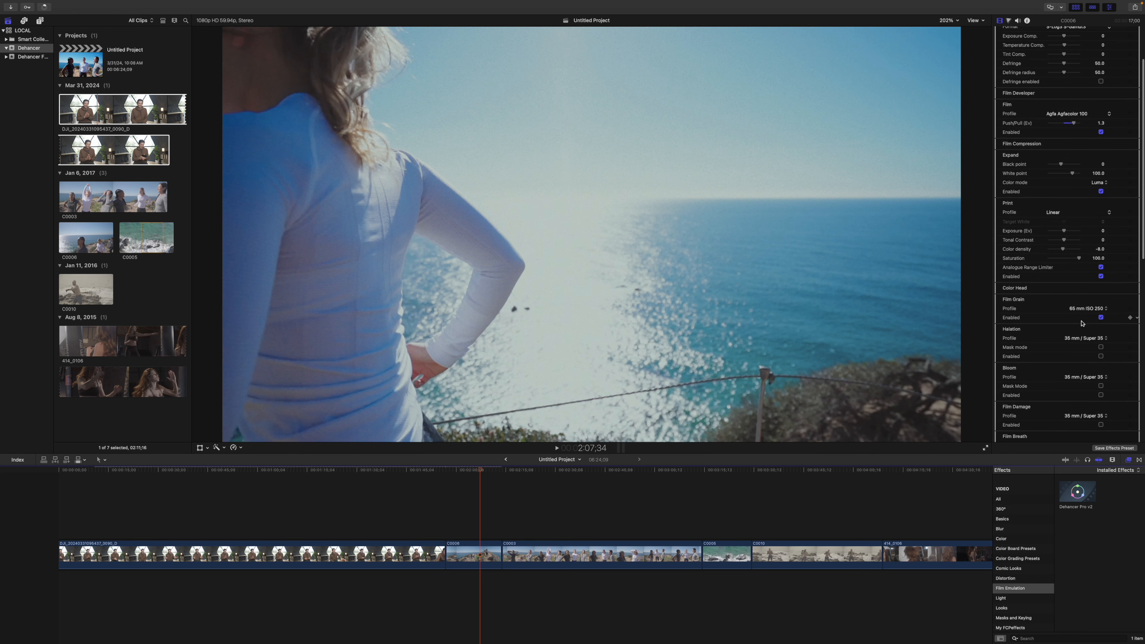
{"action": "scroll", "coordinate": [1082, 323], "scroll_direction": "down", "scroll_amount": 3}
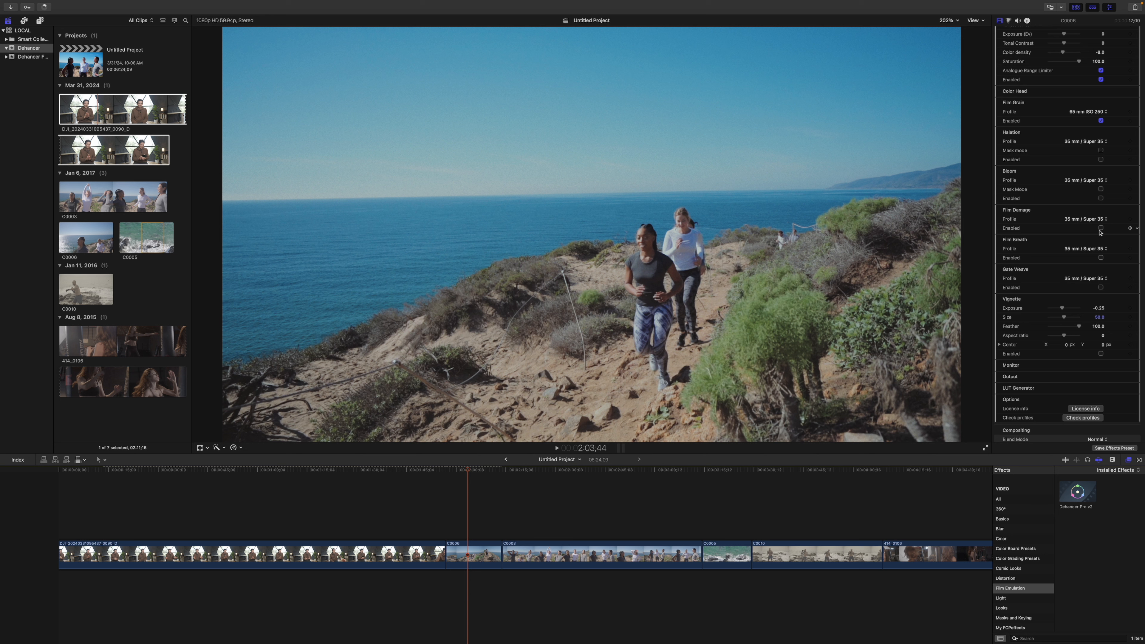
{"action": "left_click", "coordinate": [1101, 199]}
{"action": "left_click", "coordinate": [1102, 199]}
{"action": "left_click", "coordinate": [1101, 198]}
{"action": "left_click", "coordinate": [1101, 199]}
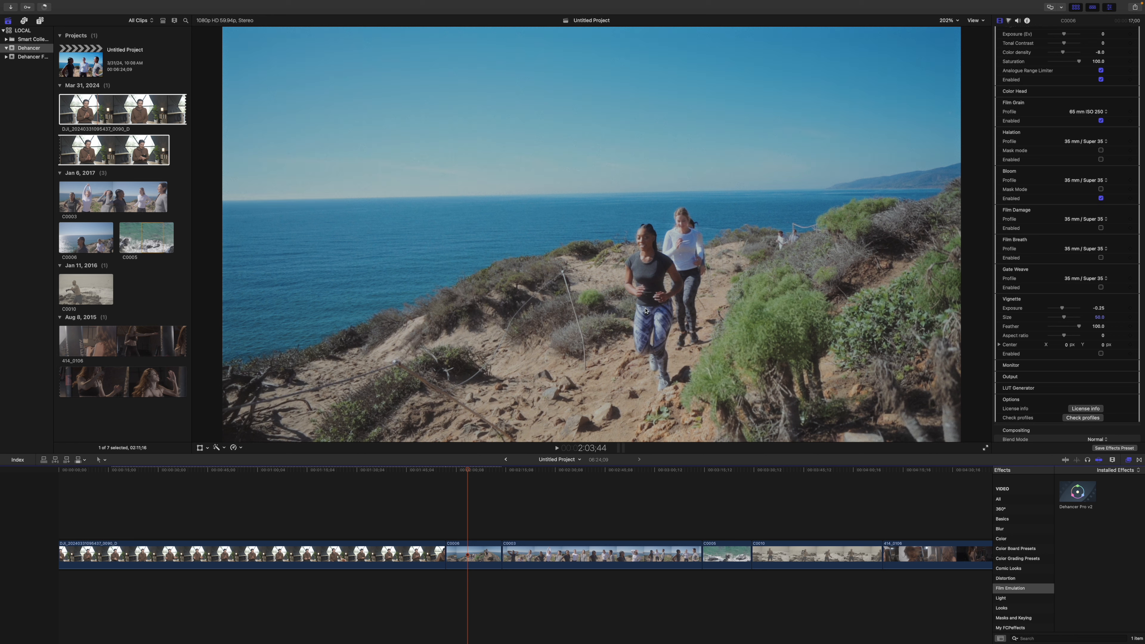
{"action": "key", "text": "space"}
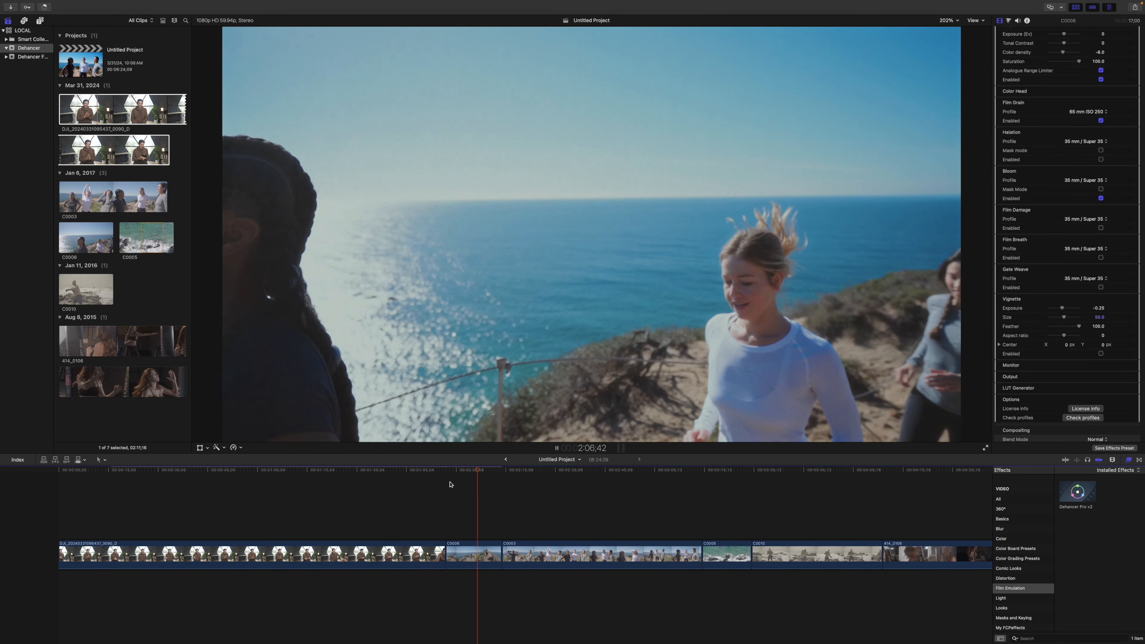
{"action": "key", "text": "space"}
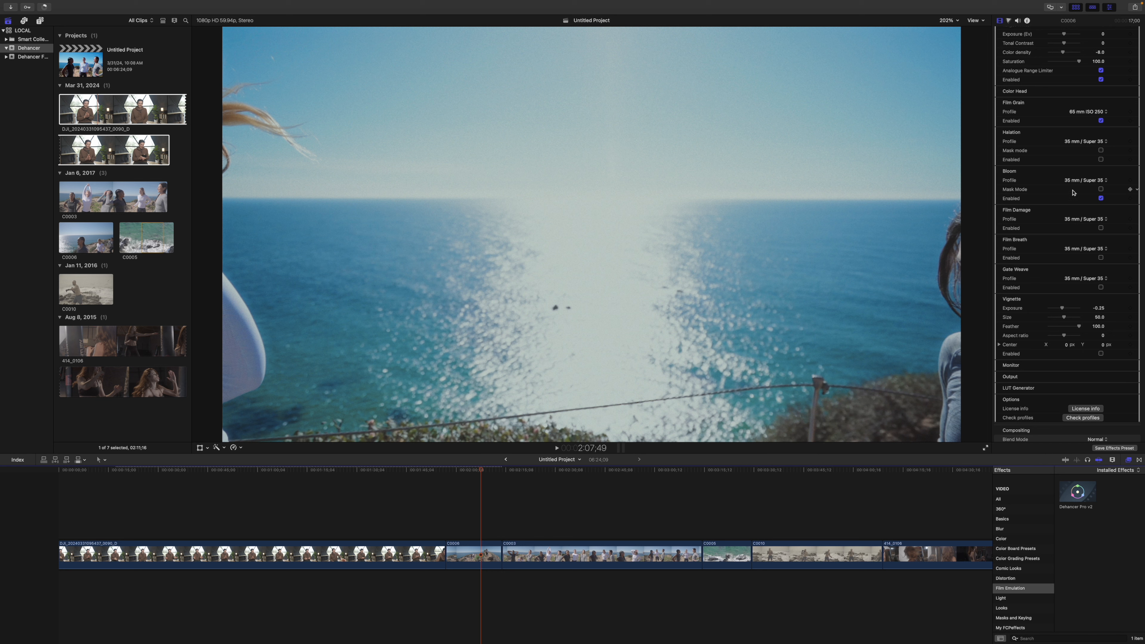
Play part of the clip of three women stretching and review its Dehancer settings.
{"action": "scroll", "coordinate": [1073, 193], "scroll_direction": "up", "scroll_amount": 5}
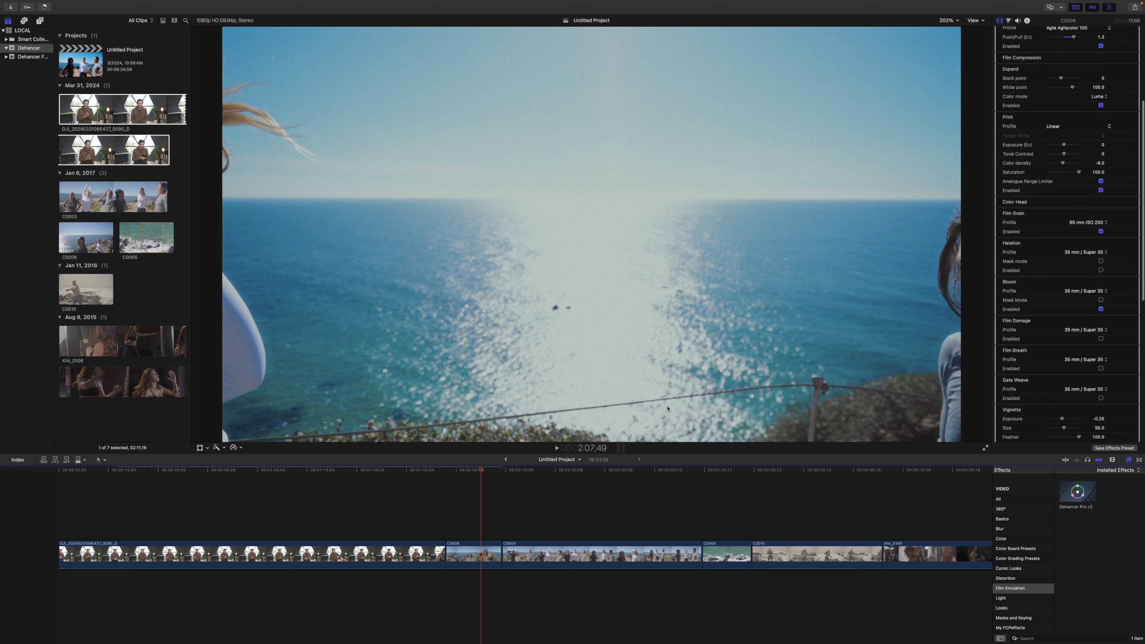
{"action": "left_click", "coordinate": [536, 526]}
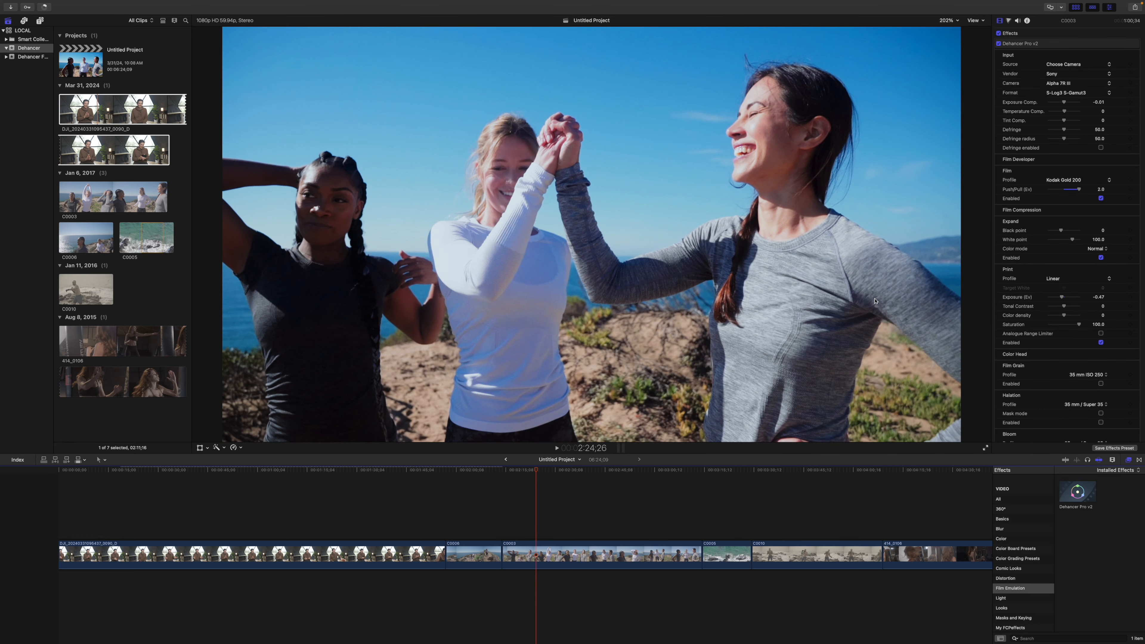
{"action": "key", "text": "space"}
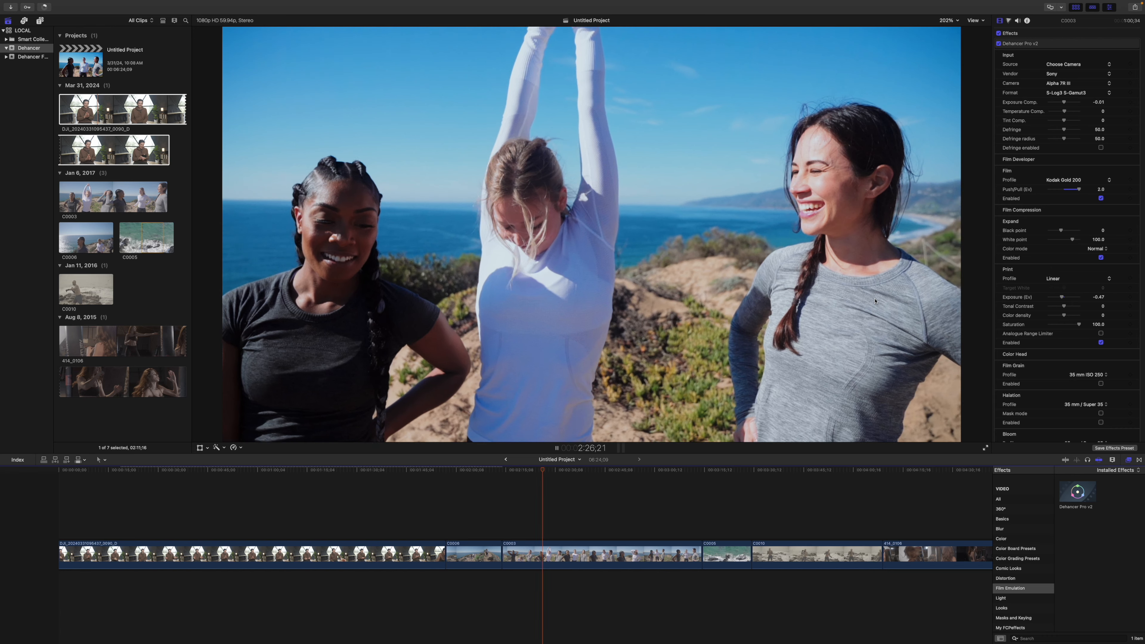
{"action": "key", "text": "space"}
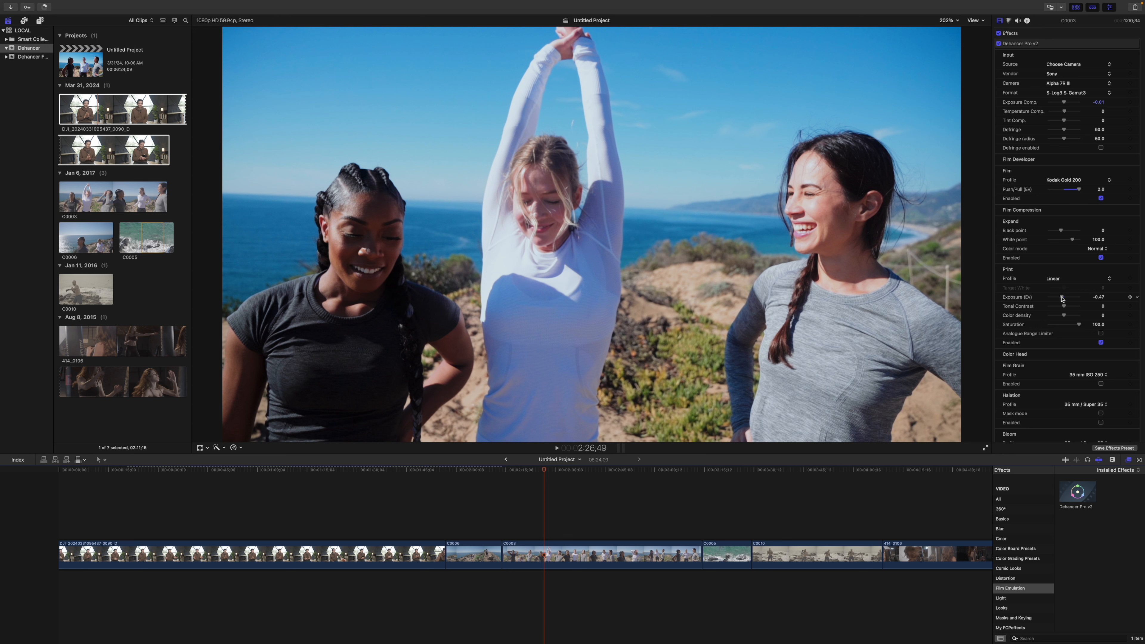
{"action": "scroll", "coordinate": [1062, 299], "scroll_direction": "down", "scroll_amount": 5}
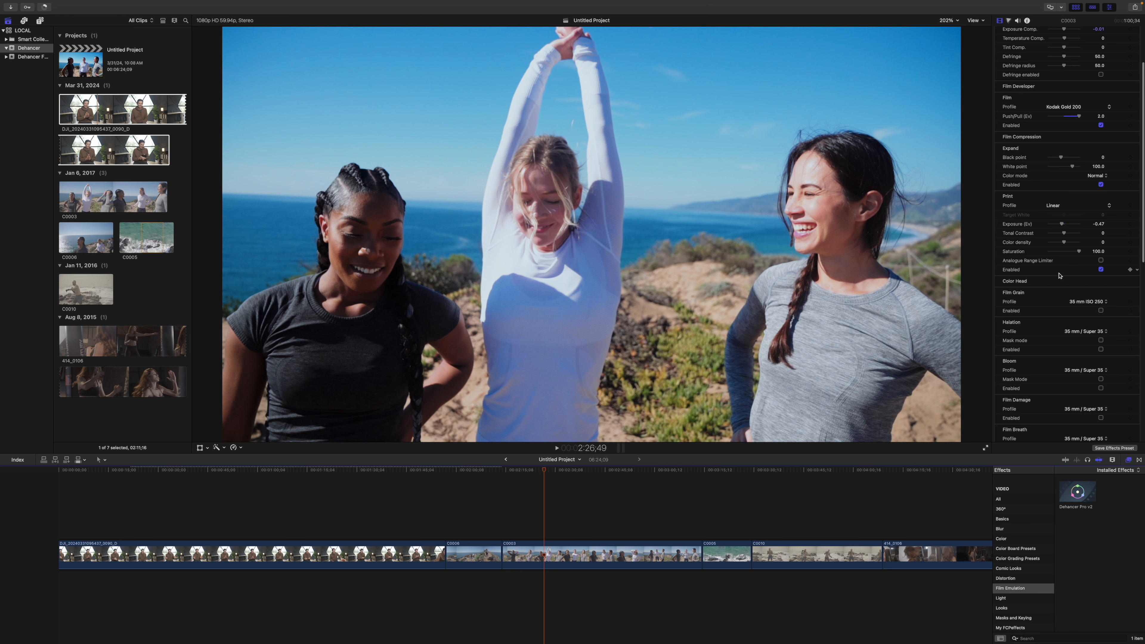
{"action": "scroll", "coordinate": [1060, 277], "scroll_direction": "up", "scroll_amount": 5}
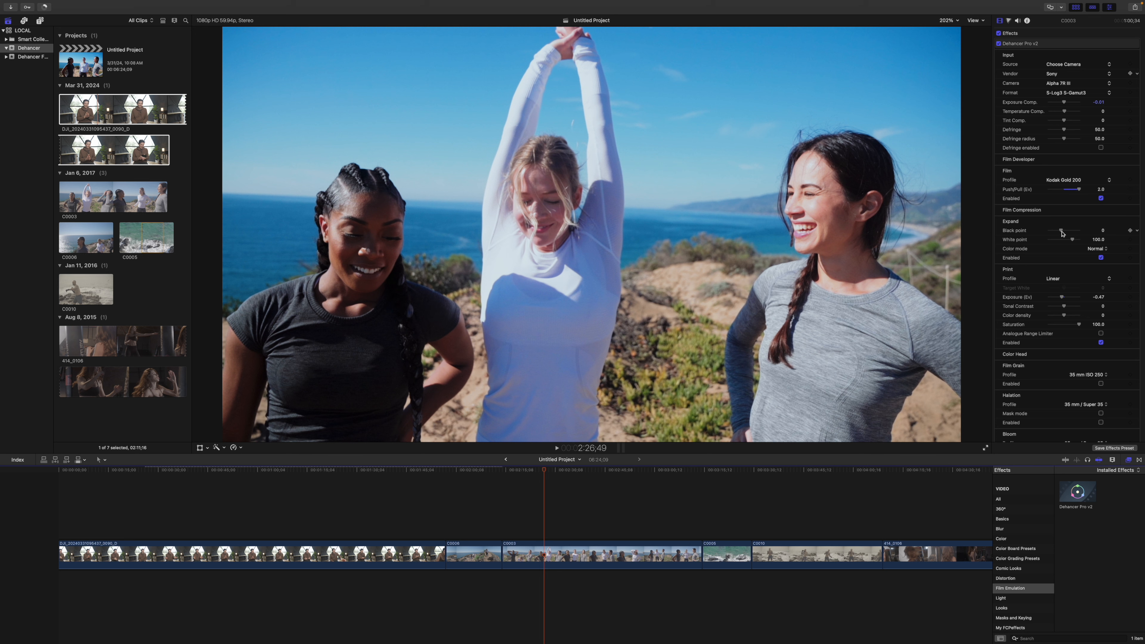
Try the Kodak Kodachrome 64 film profile on the stretching clip, then choose Kodak Plus-X Pan 125.
{"action": "left_click", "coordinate": [1070, 181]}
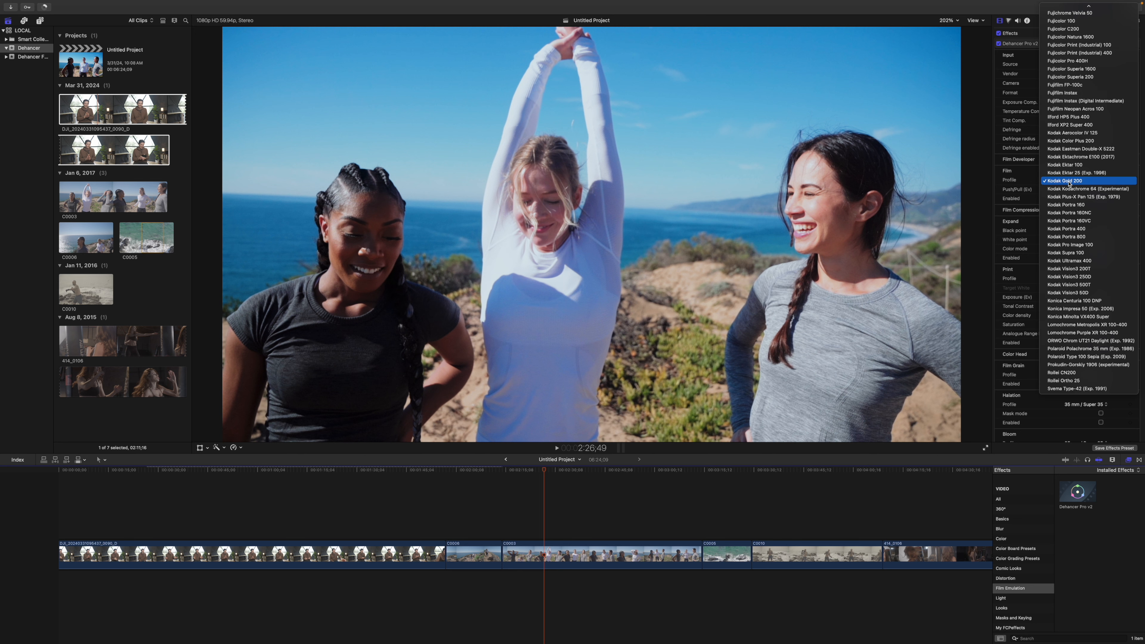
{"action": "left_click", "coordinate": [1069, 191]}
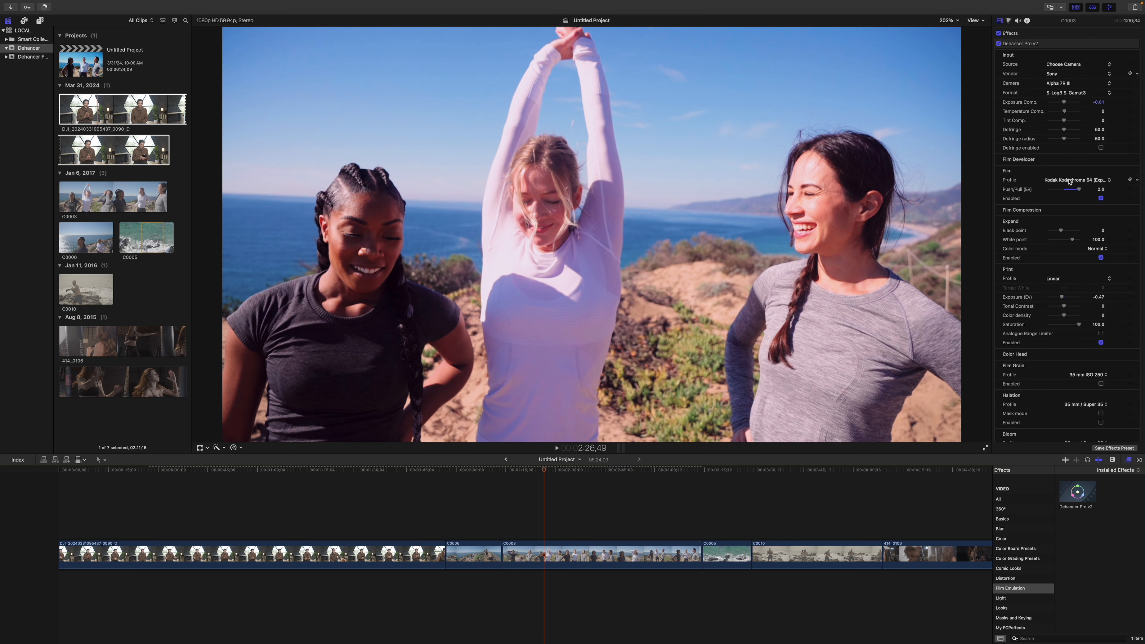
{"action": "left_click", "coordinate": [1070, 181]}
{"action": "left_click", "coordinate": [1069, 190]}
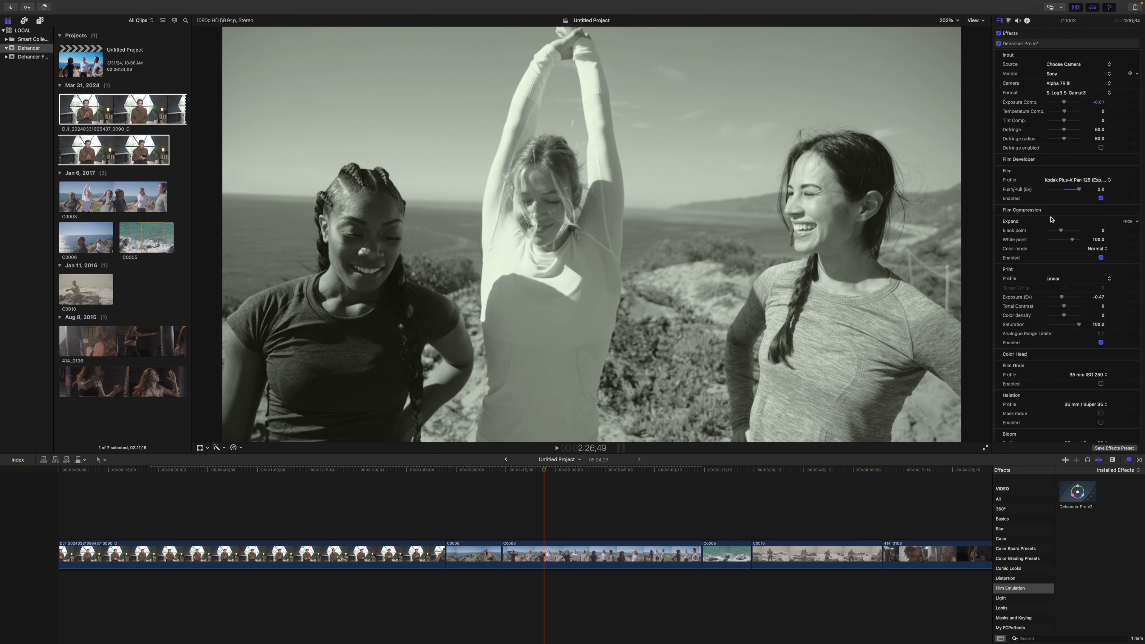
Keep the Kodak Plus-X Pan 125 profile and enable Film Grain at 35 mm ISO 250.
{"action": "left_click", "coordinate": [1067, 183]}
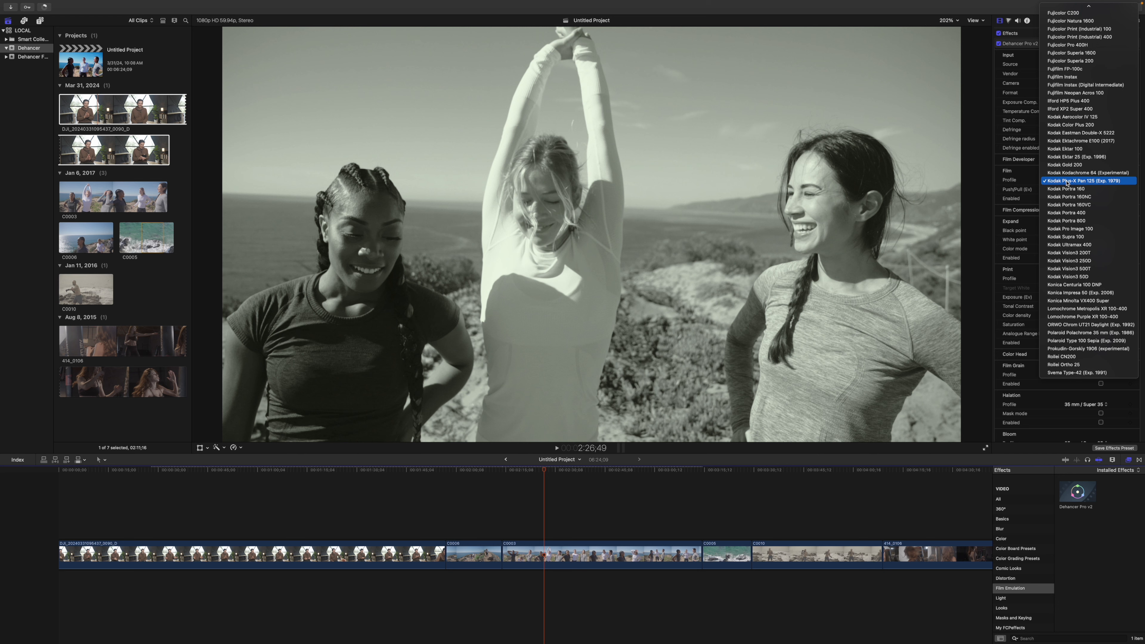
{"action": "left_click", "coordinate": [1067, 181]}
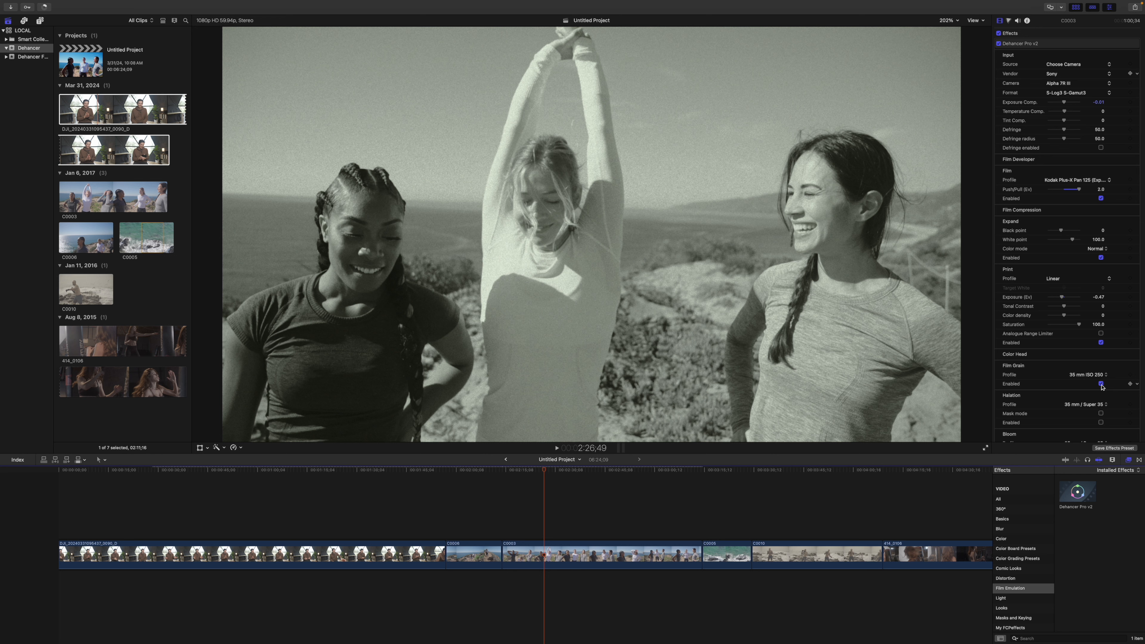
{"action": "scroll", "coordinate": [1089, 387], "scroll_direction": "down", "scroll_amount": 4}
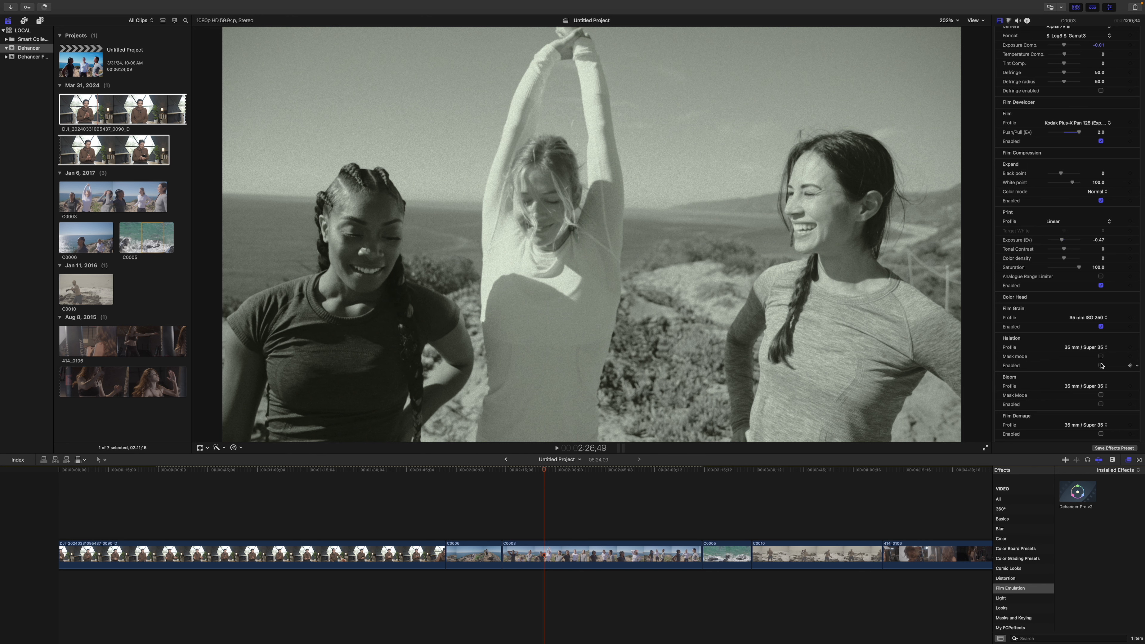
Enable Halation and Bloom at 35 mm / Super 35 on the clip of the three women.
{"action": "left_click", "coordinate": [1102, 366]}
{"action": "scroll", "coordinate": [1103, 390], "scroll_direction": "down", "scroll_amount": 2}
{"action": "left_click", "coordinate": [1102, 376]}
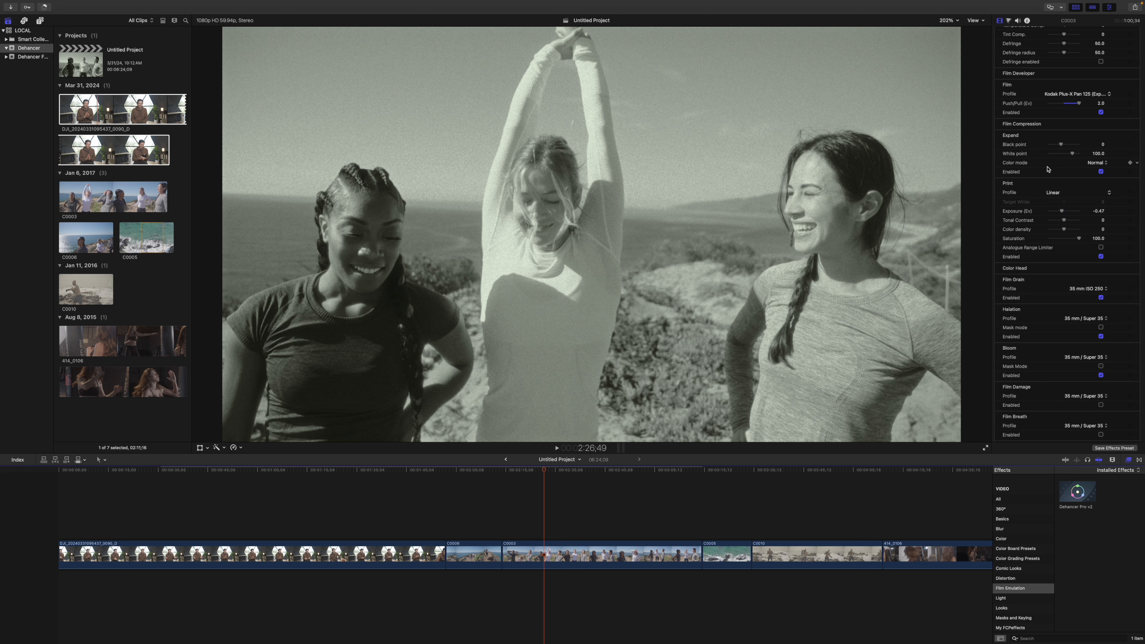
Raise the print's Tonal Contrast to 27.0 on the stretching clip and play the result.
{"action": "scroll", "coordinate": [1047, 170], "scroll_direction": "up", "scroll_amount": 2}
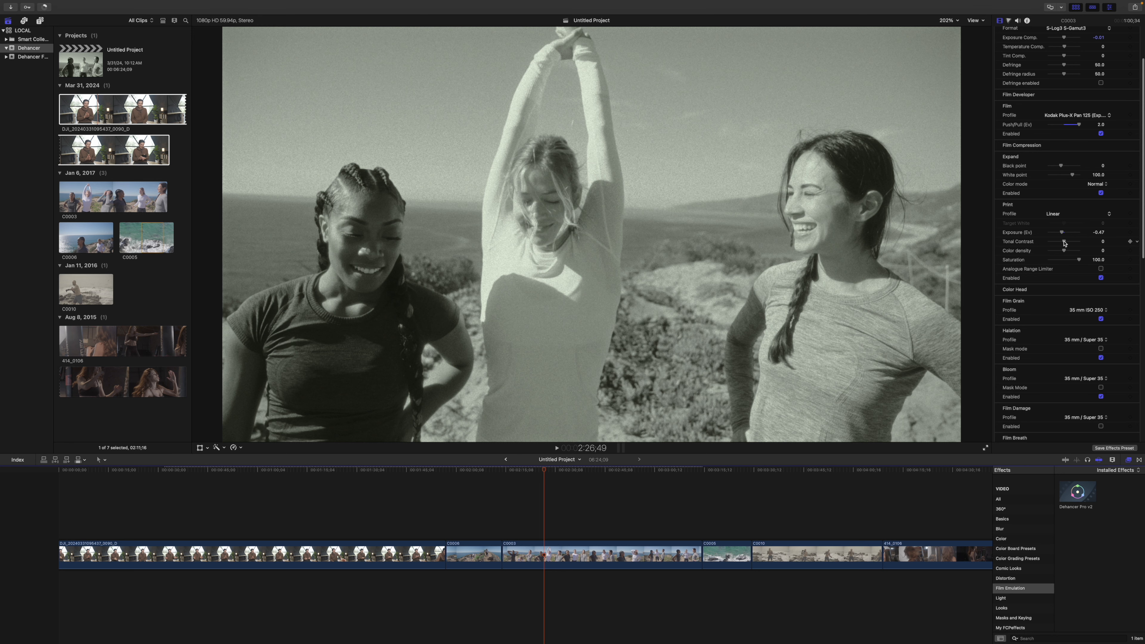
{"action": "left_click_drag", "start_coordinate": [1065, 243], "coordinate": [1074, 243]}
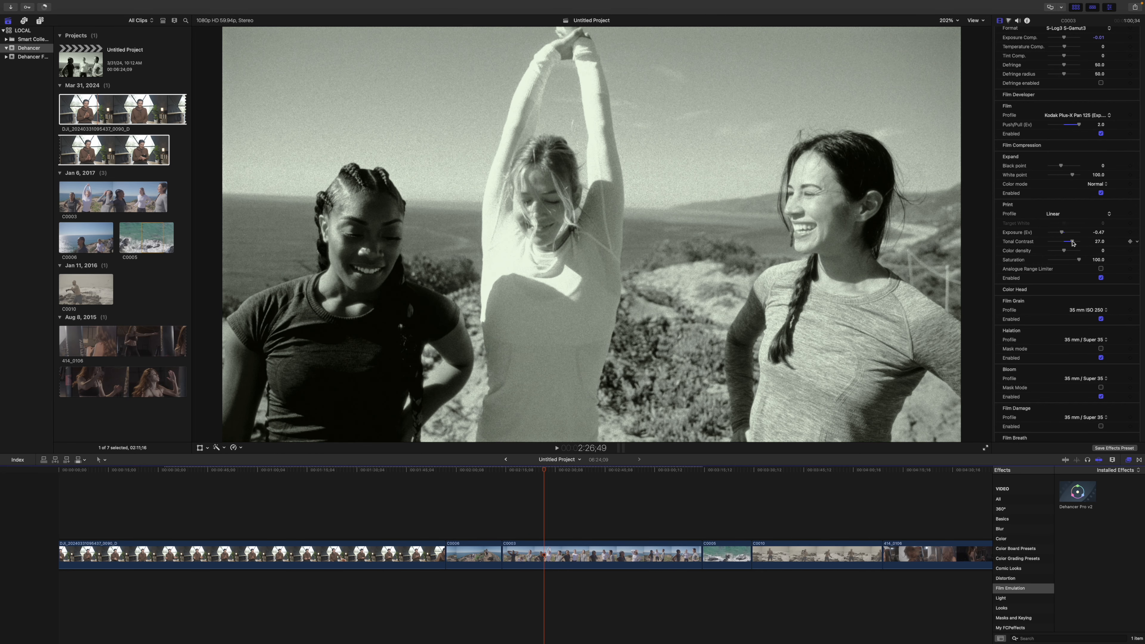
{"action": "left_click", "coordinate": [558, 449]}
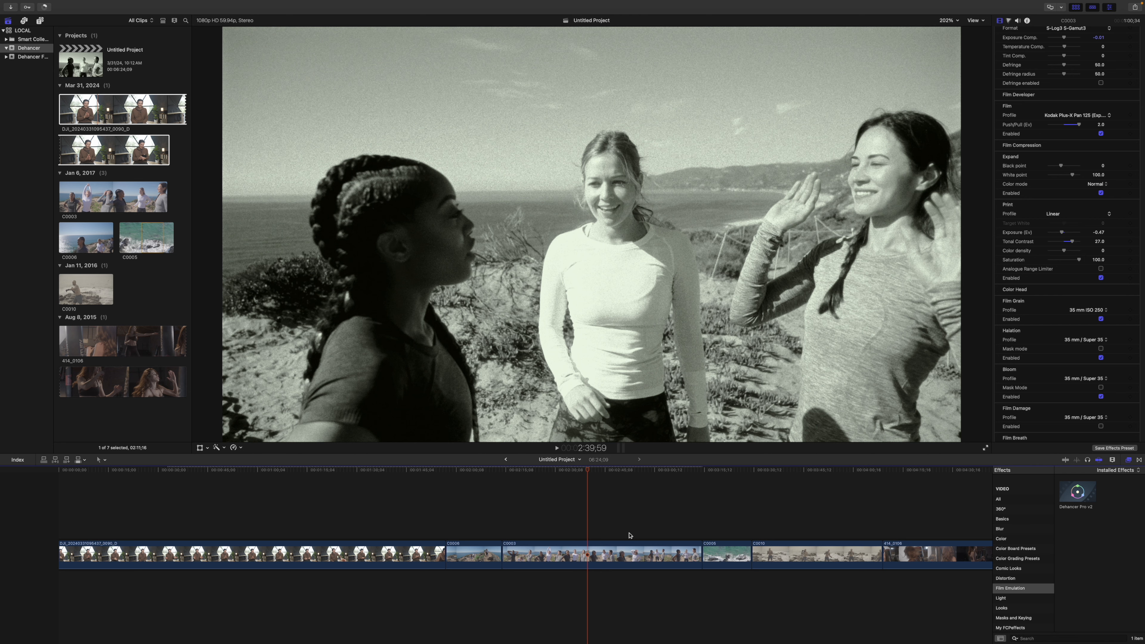
Enable the Dehancer Pro effect on the ocean waves clip and try the Kodak Portra 160 film profile.
{"action": "left_click", "coordinate": [715, 510]}
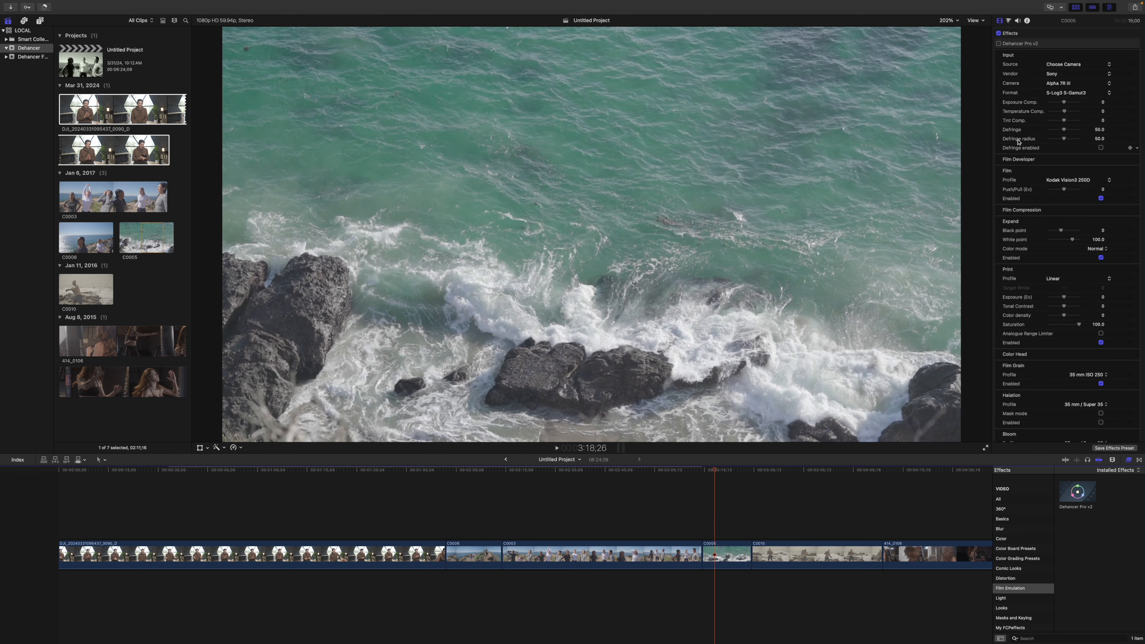
{"action": "left_click", "coordinate": [999, 44]}
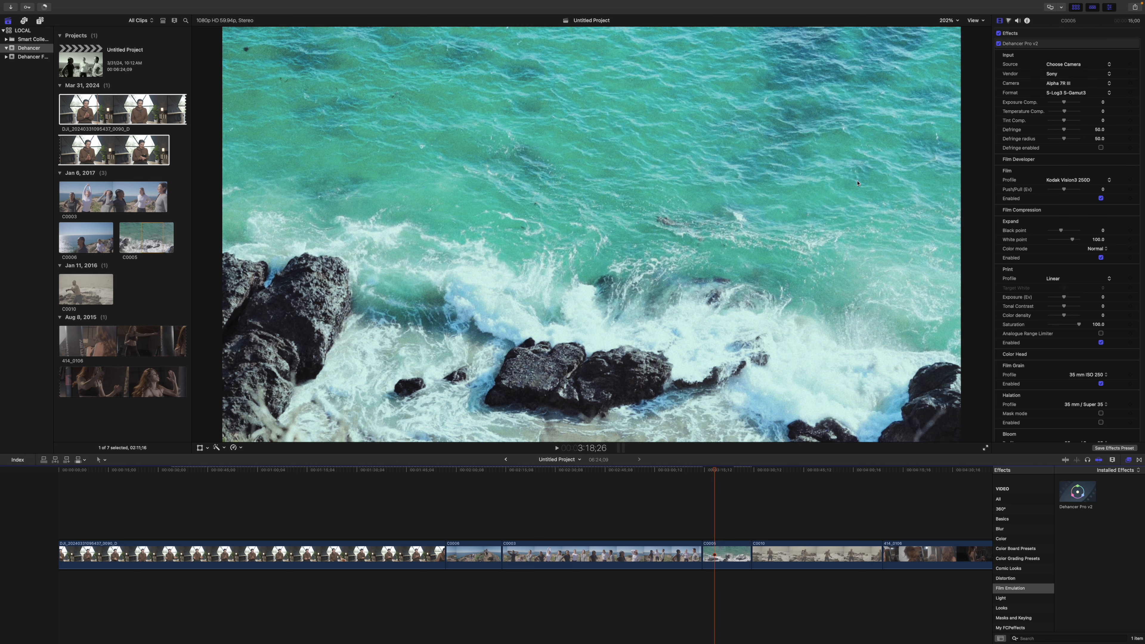
{"action": "left_click", "coordinate": [1074, 180]}
{"action": "left_click", "coordinate": [1076, 110]}
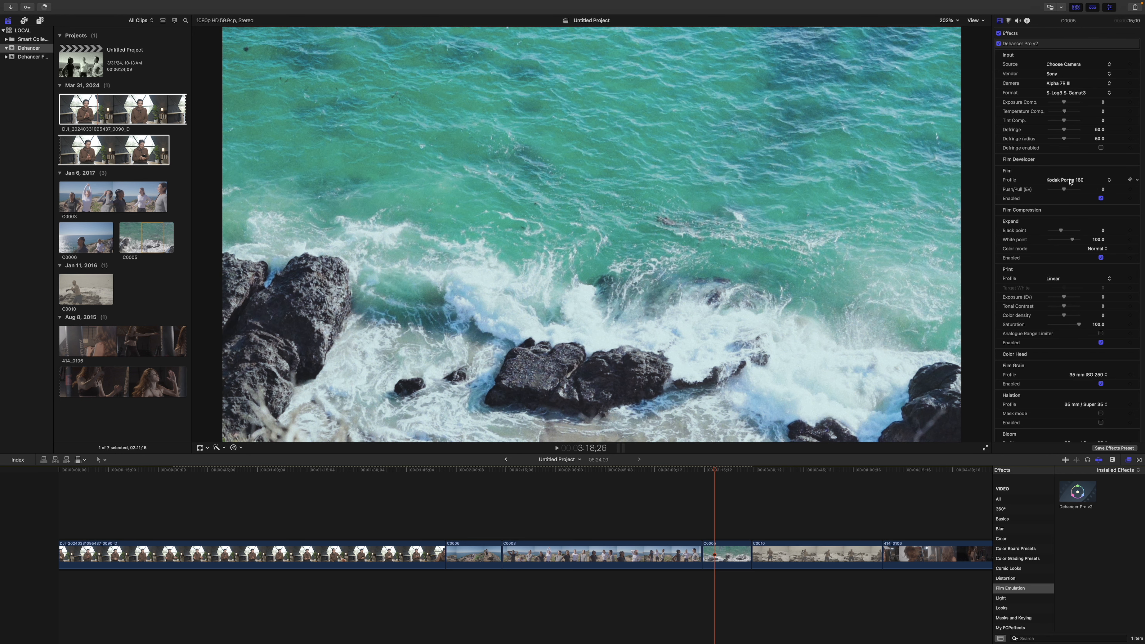
Try the Rollei CN200 film profile on the ocean waves clip, then choose Prokudin-Gorskiy 1906 (experimental).
{"action": "left_click", "coordinate": [1070, 181]}
{"action": "scroll", "coordinate": [1070, 187], "scroll_direction": "down", "scroll_amount": 3}
{"action": "left_click", "coordinate": [1071, 278]}
{"action": "left_click", "coordinate": [1072, 186]}
{"action": "left_click", "coordinate": [1072, 207]}
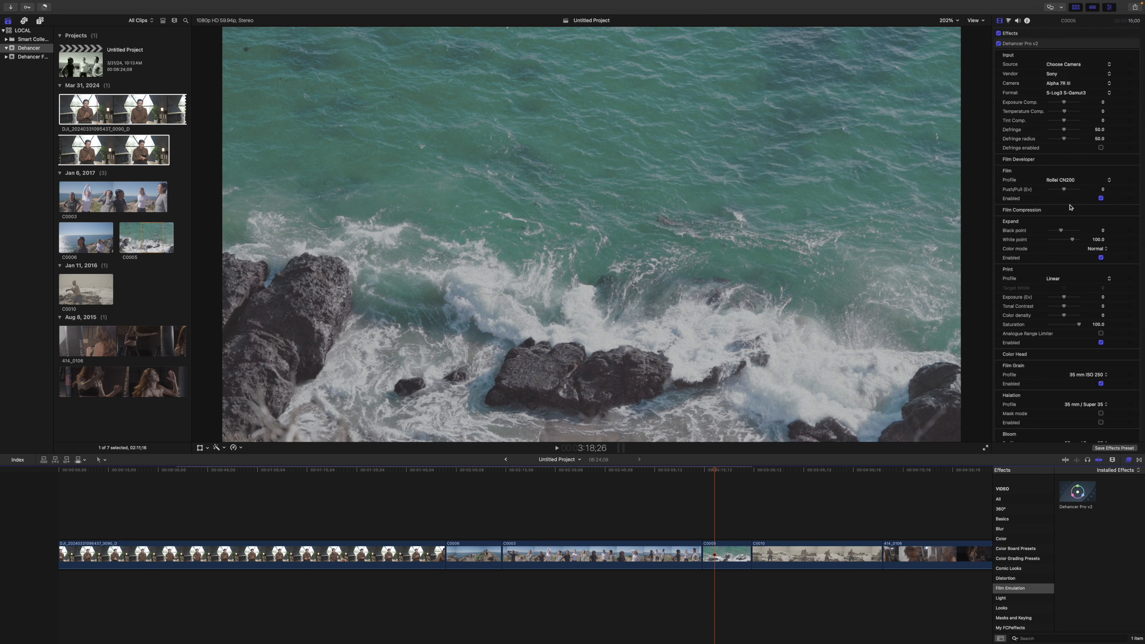
{"action": "left_click", "coordinate": [1070, 186]}
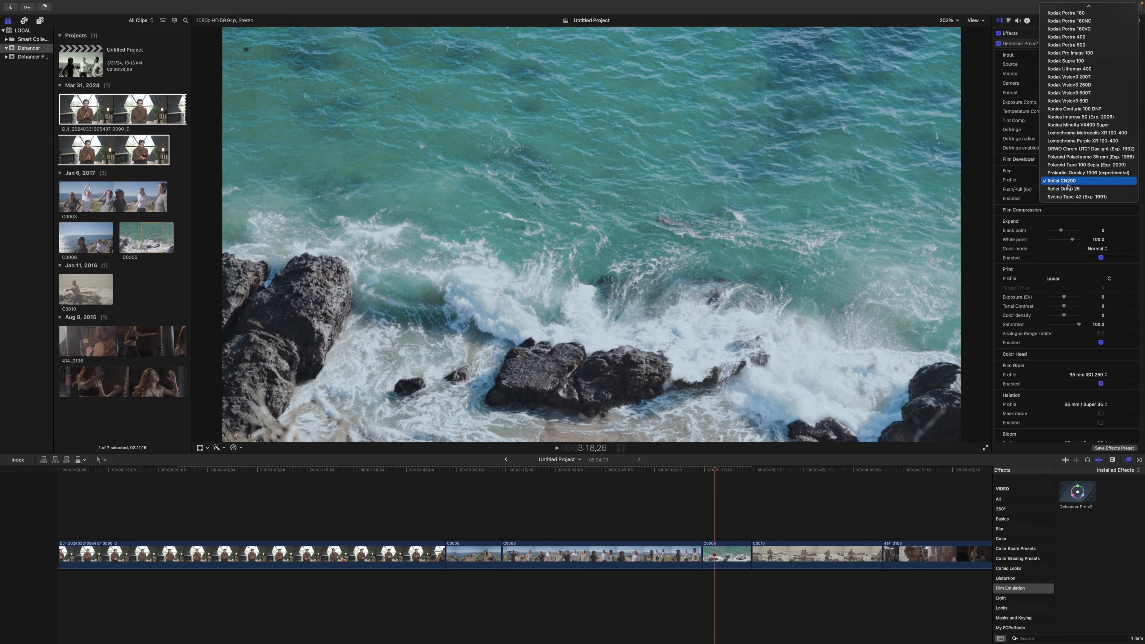
{"action": "left_click", "coordinate": [1070, 174]}
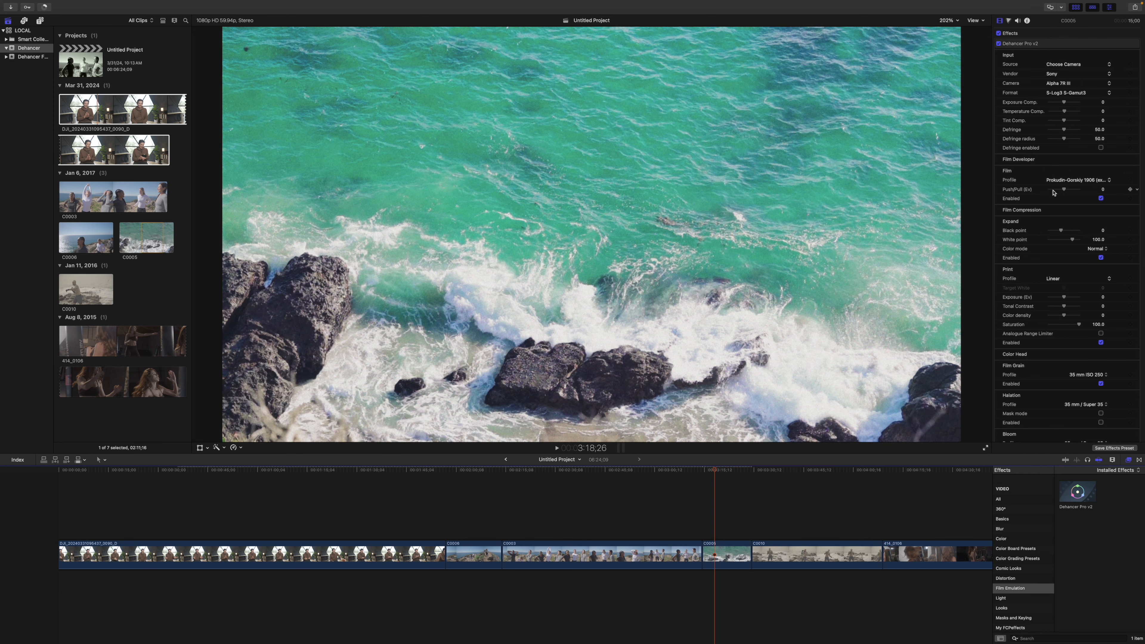
Set Push/Pull to 1.48 on the ocean waves clip and toggle Film Grain to compare, leaving it enabled.
{"action": "left_click_drag", "start_coordinate": [1065, 189], "coordinate": [1076, 190]}
{"action": "left_click", "coordinate": [1101, 384]}
{"action": "left_click", "coordinate": [1102, 384]}
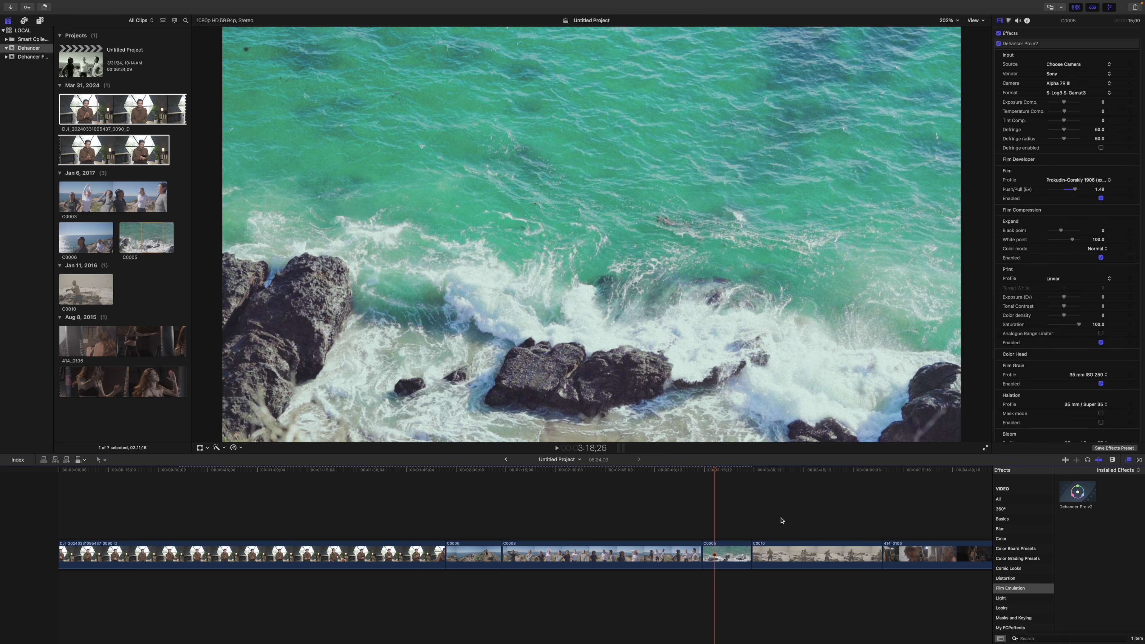
Compare the boxer clip with and without the Dehancer Pro effect, then play part of it with the effect on.
{"action": "left_click", "coordinate": [789, 531]}
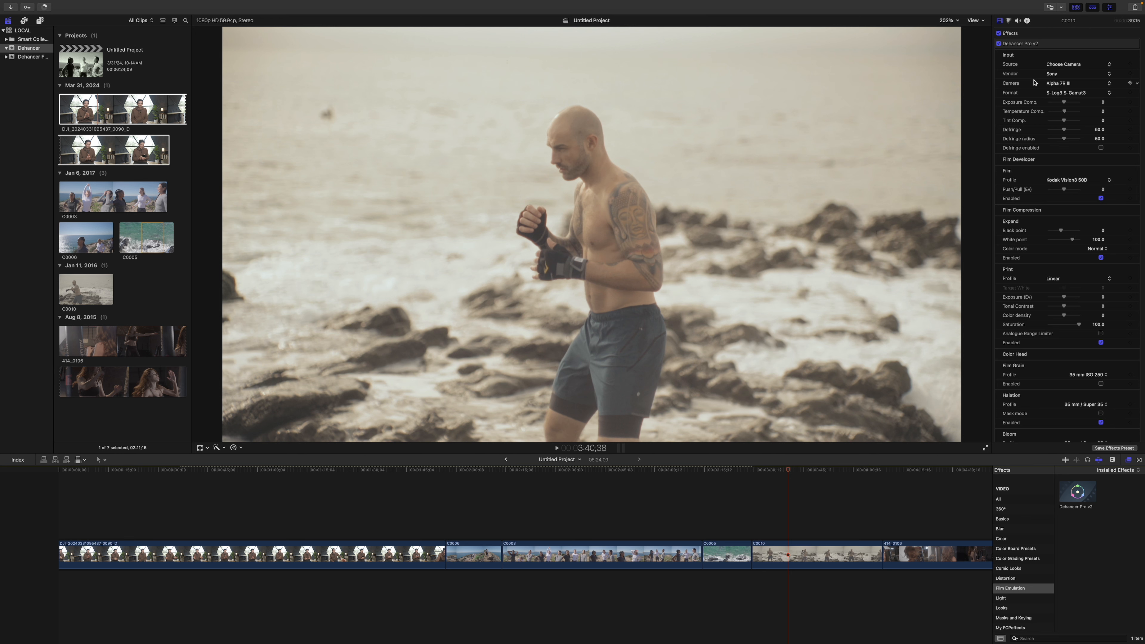
{"action": "left_click", "coordinate": [999, 44]}
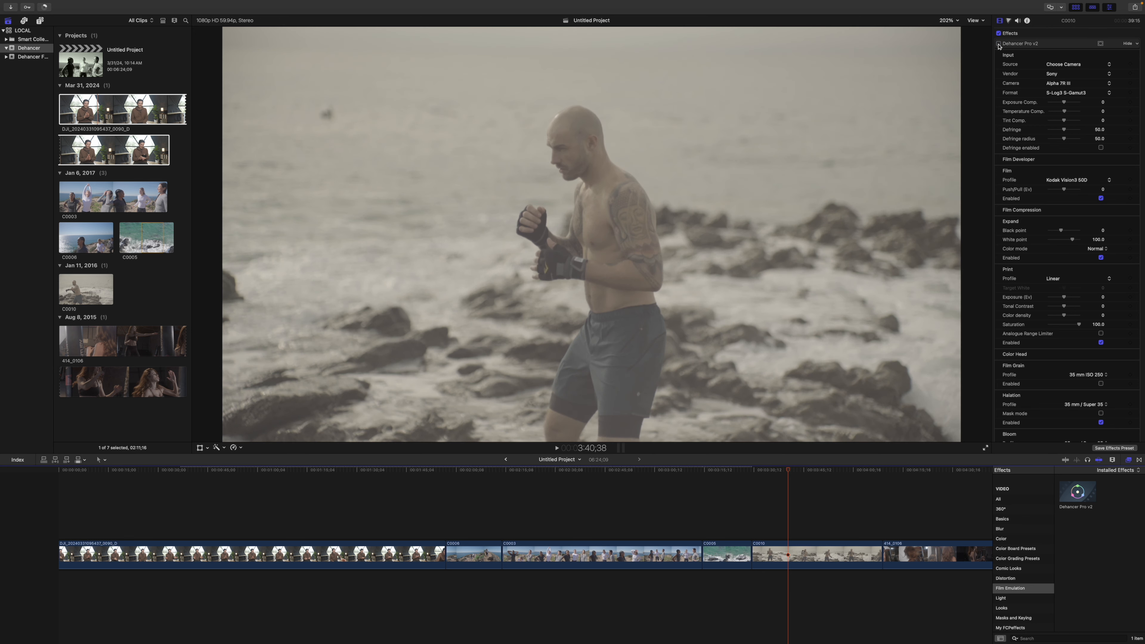
{"action": "left_click", "coordinate": [999, 44]}
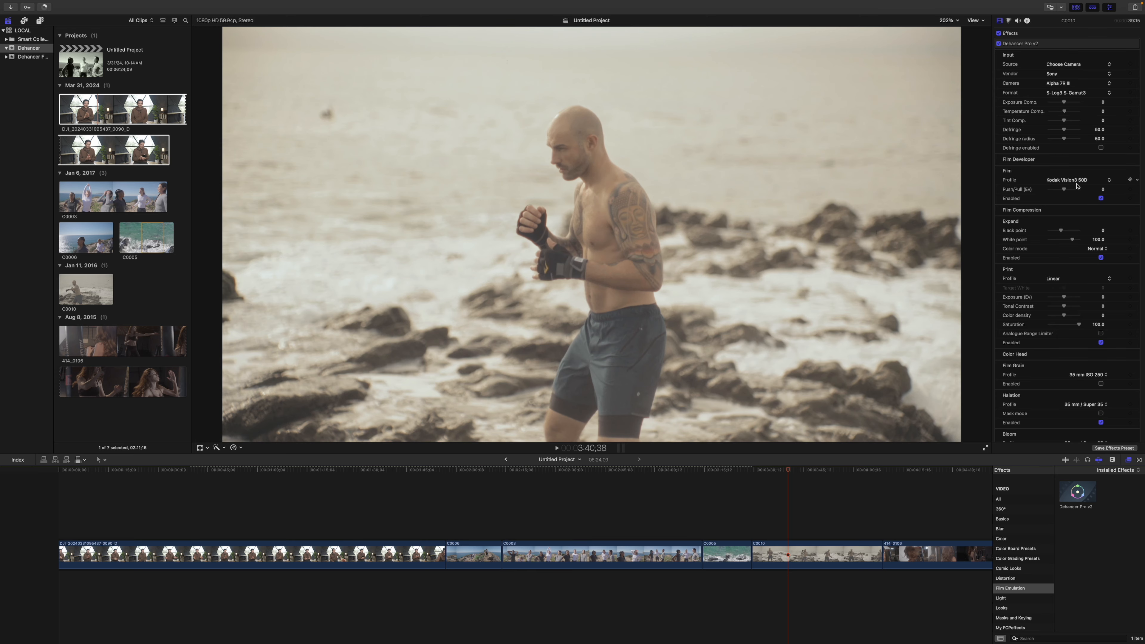
{"action": "key", "text": "space"}
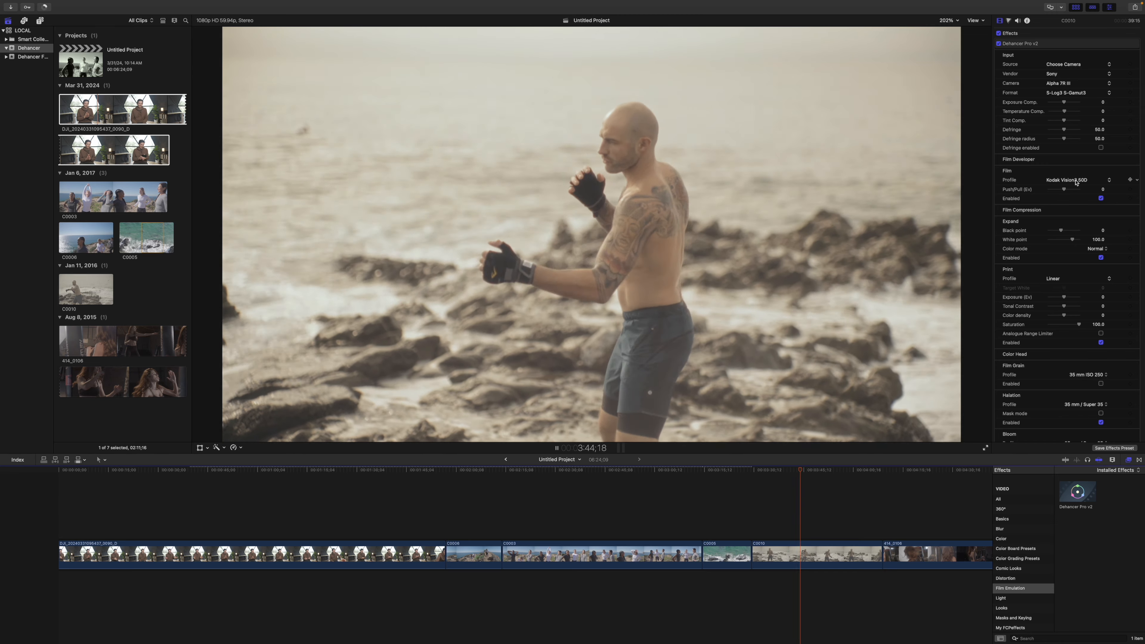
{"action": "key", "text": "space"}
Try the Konica Centuria 100 DNP and Kodak Portra 400 film profiles on the boxer clip while playing it.
{"action": "left_click", "coordinate": [1077, 180]}
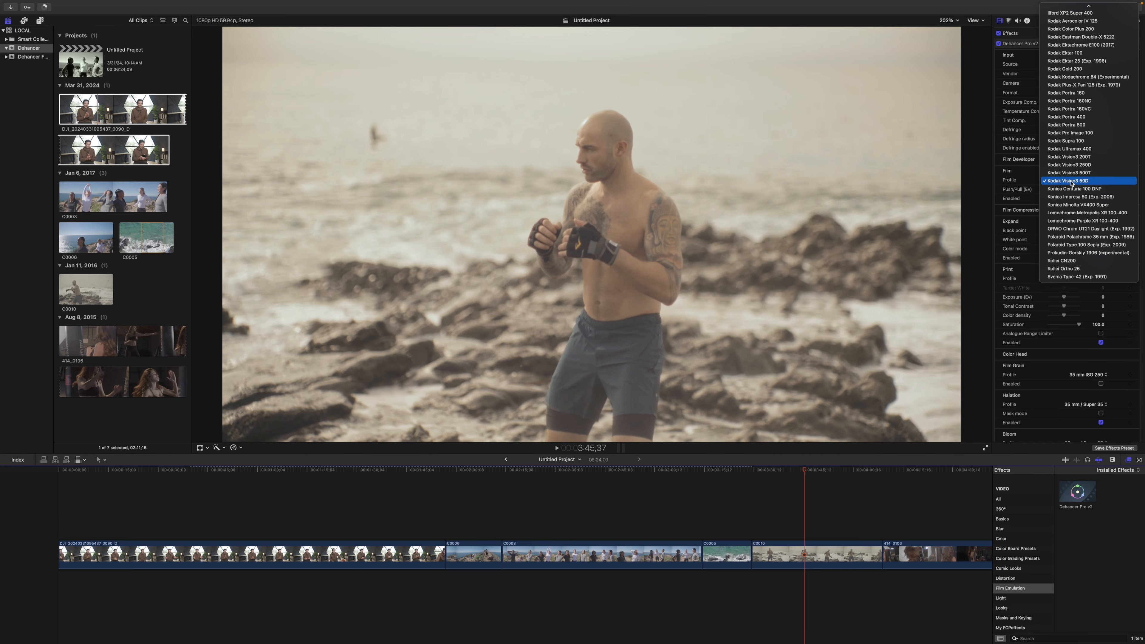
{"action": "left_click", "coordinate": [1072, 189]}
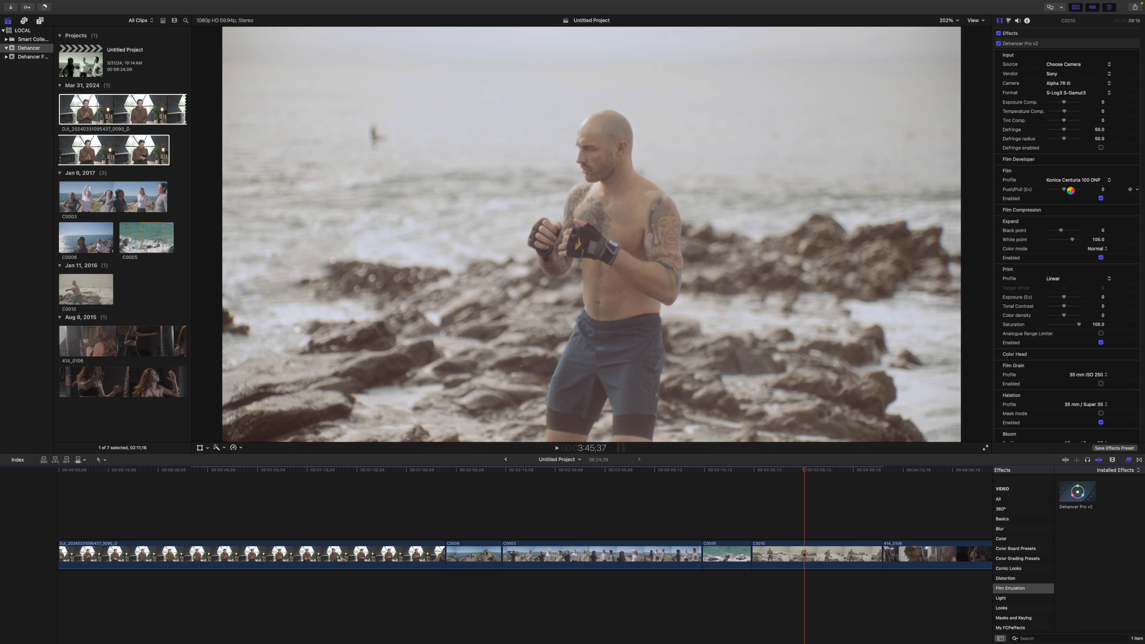
{"action": "key", "text": "space"}
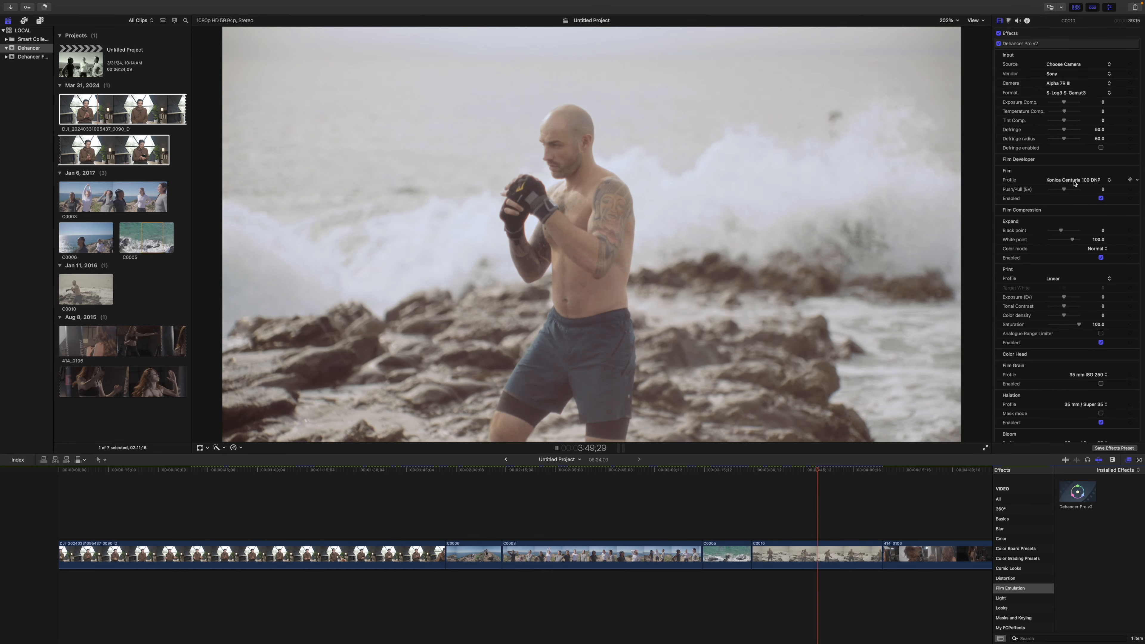
{"action": "left_click", "coordinate": [1076, 180]}
{"action": "left_click", "coordinate": [1081, 111]}
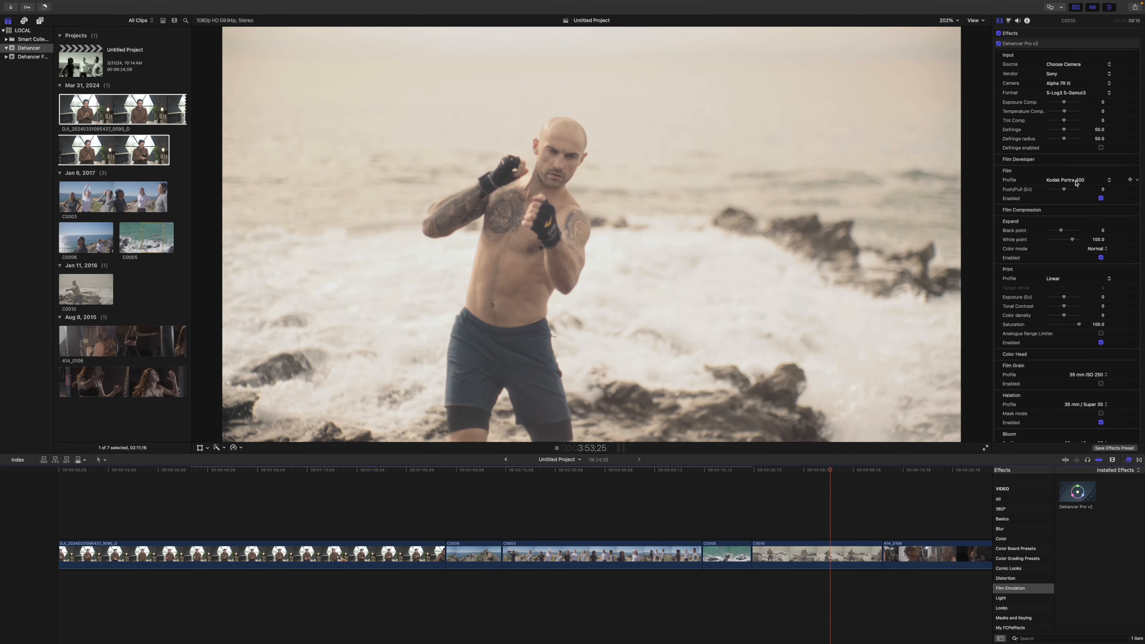
Choose the Fujifilm Neopan Acros 100 profile for the boxer clip, enable Film Grain at 35 mm ISO 250, and play it.
{"action": "left_click", "coordinate": [1076, 181]}
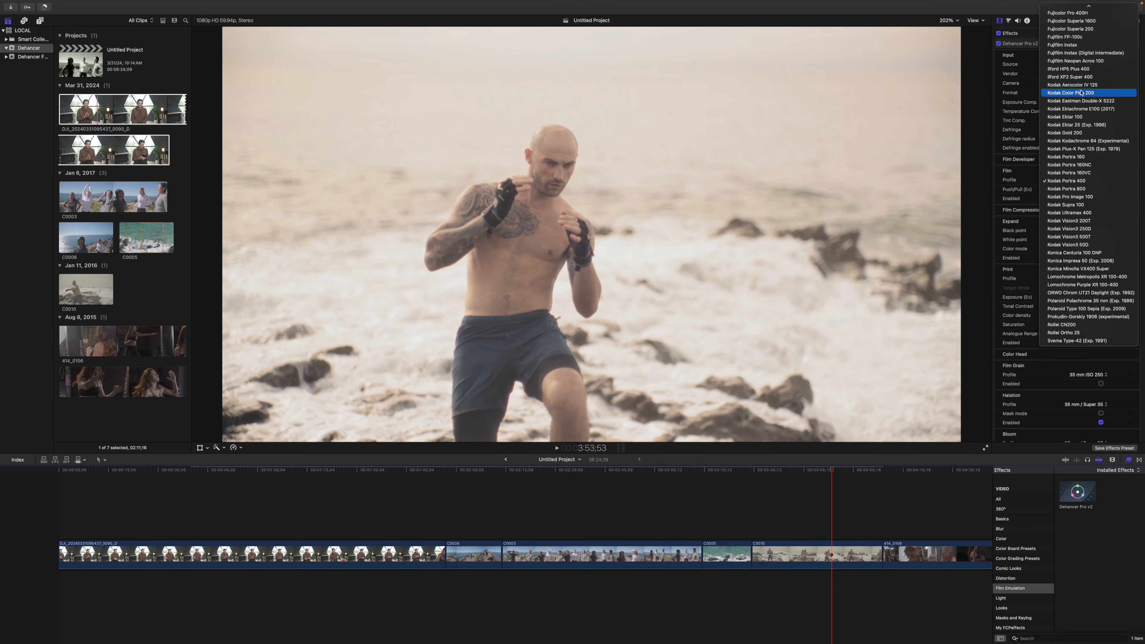
{"action": "left_click", "coordinate": [1081, 60]}
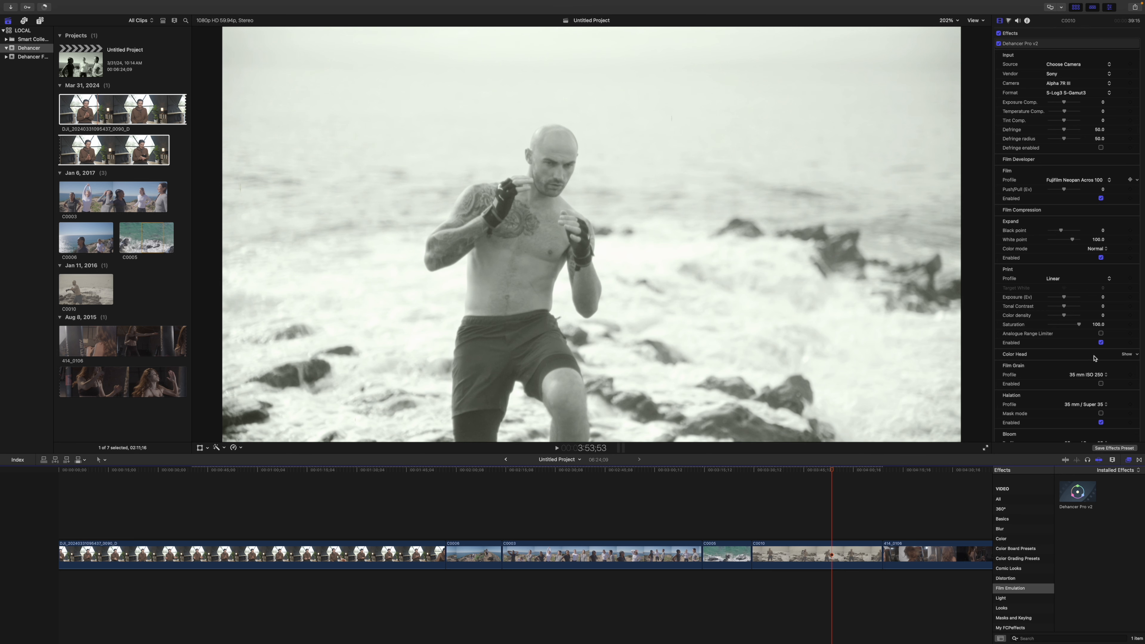
{"action": "left_click", "coordinate": [1101, 384]}
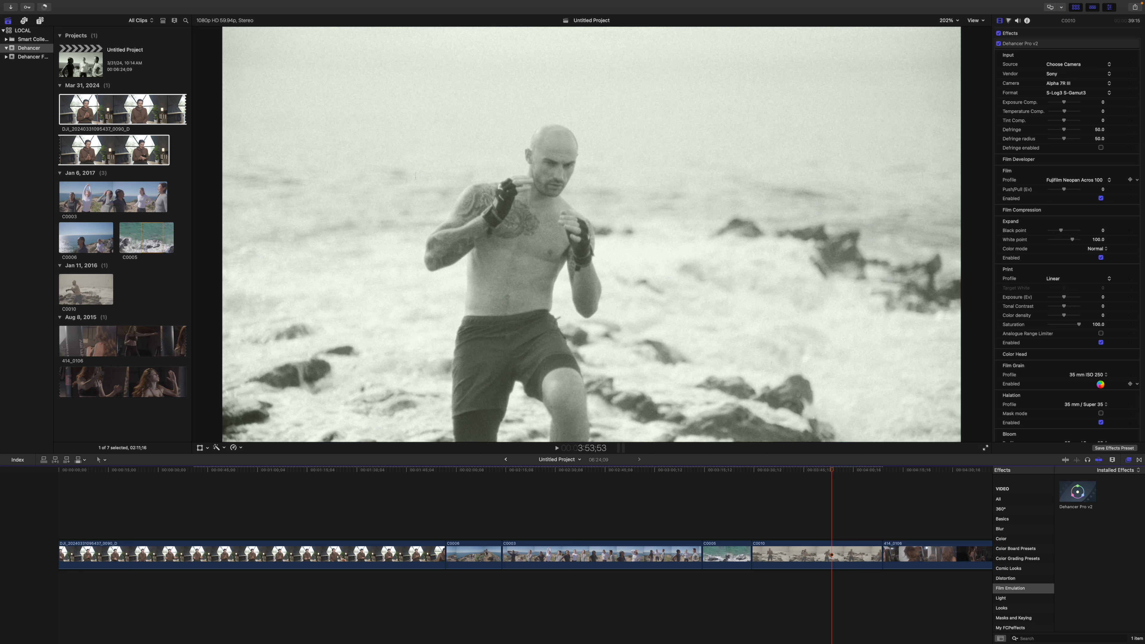
{"action": "key", "text": "space"}
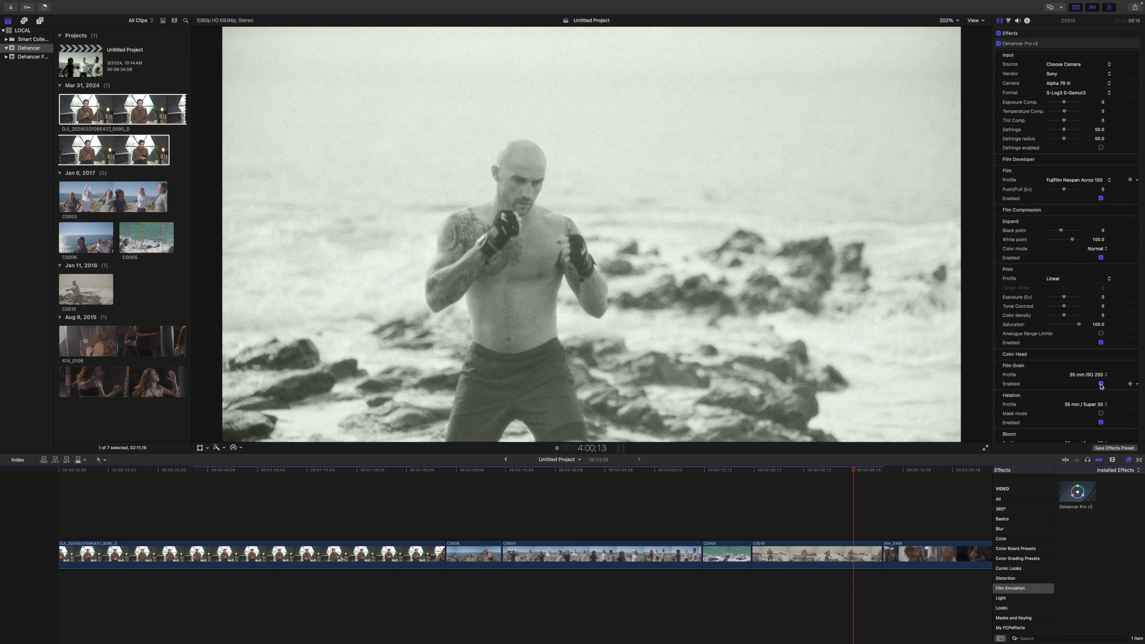
{"action": "scroll", "coordinate": [1084, 422], "scroll_direction": "down", "scroll_amount": 5}
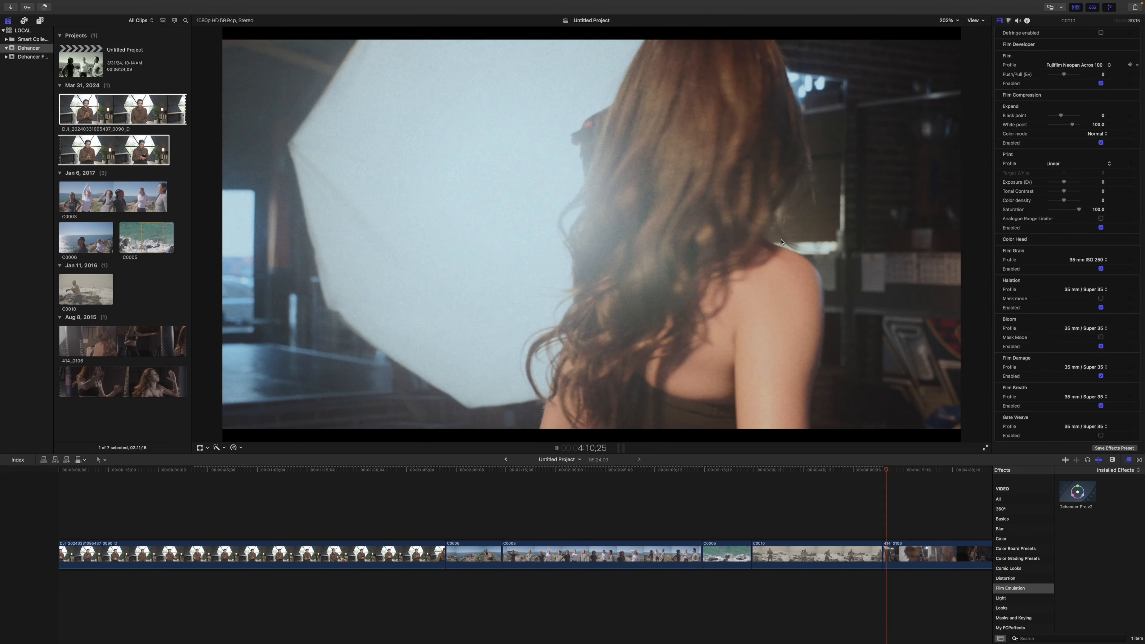
Play into the clip of the long-haired woman at the punching bag and compare it with and without Dehancer Pro.
{"action": "key", "text": "space"}
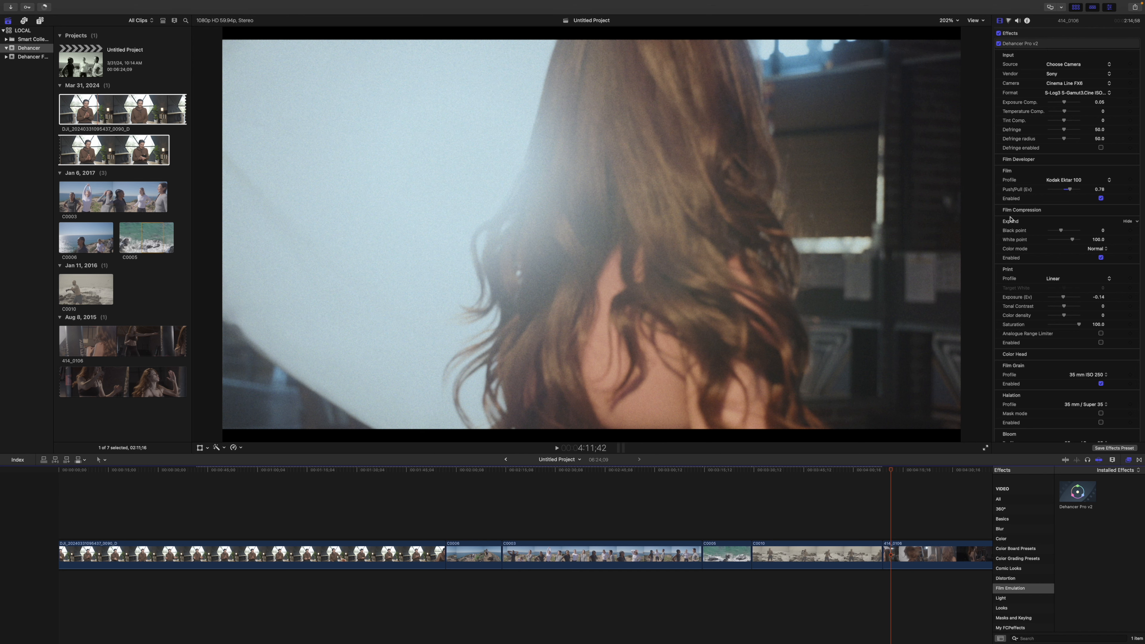
{"action": "key", "text": "space"}
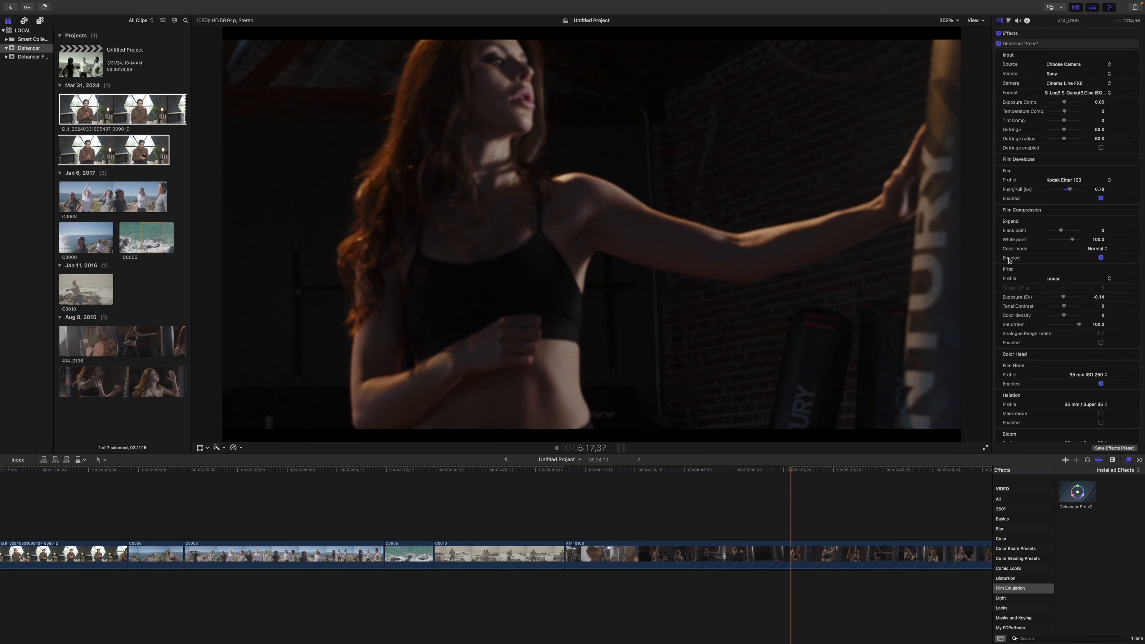
{"action": "key", "text": "space"}
{"action": "left_click", "coordinate": [999, 43]}
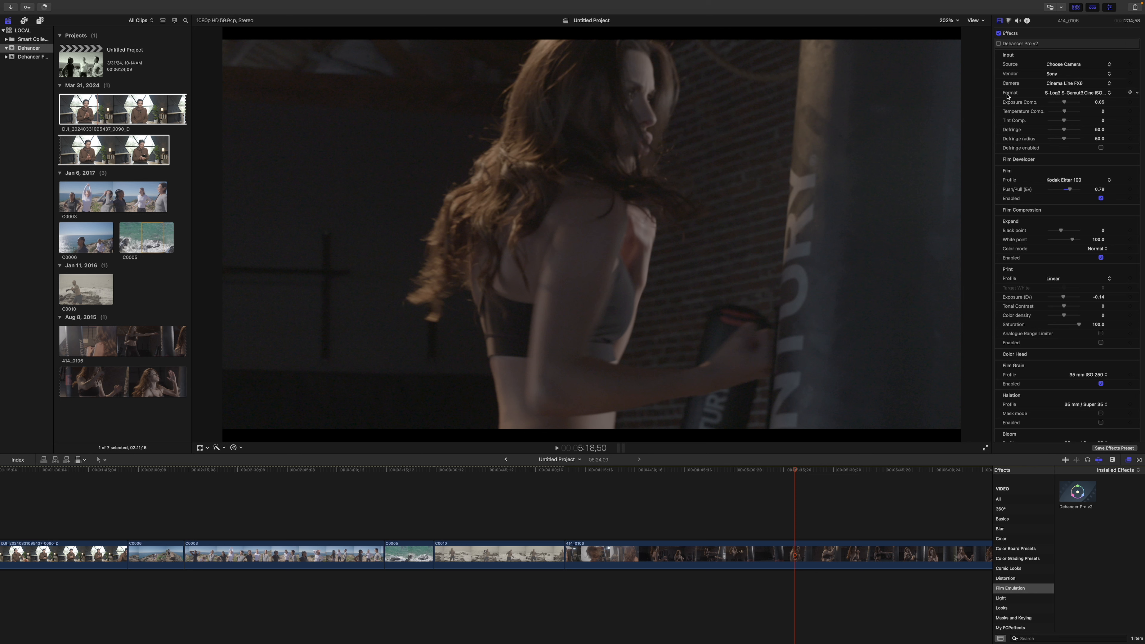
{"action": "left_click", "coordinate": [999, 43]}
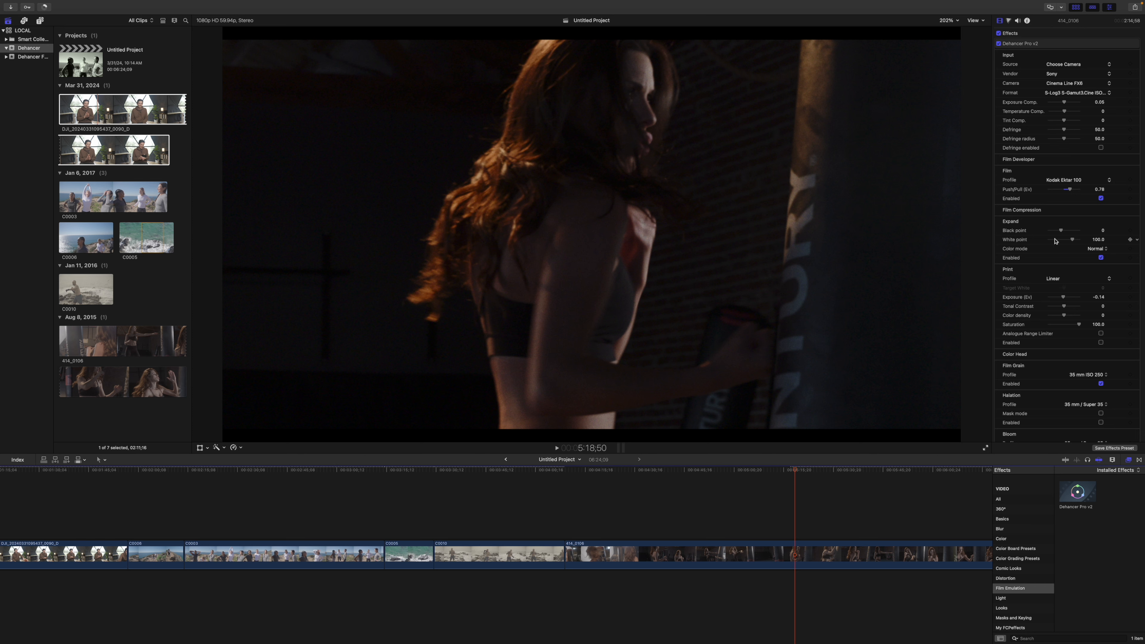
Set the film profile to Fujifilm Instax (Digital Intermediate) on the punching bag clip and review its remaining effect settings.
{"action": "left_click", "coordinate": [1071, 180]}
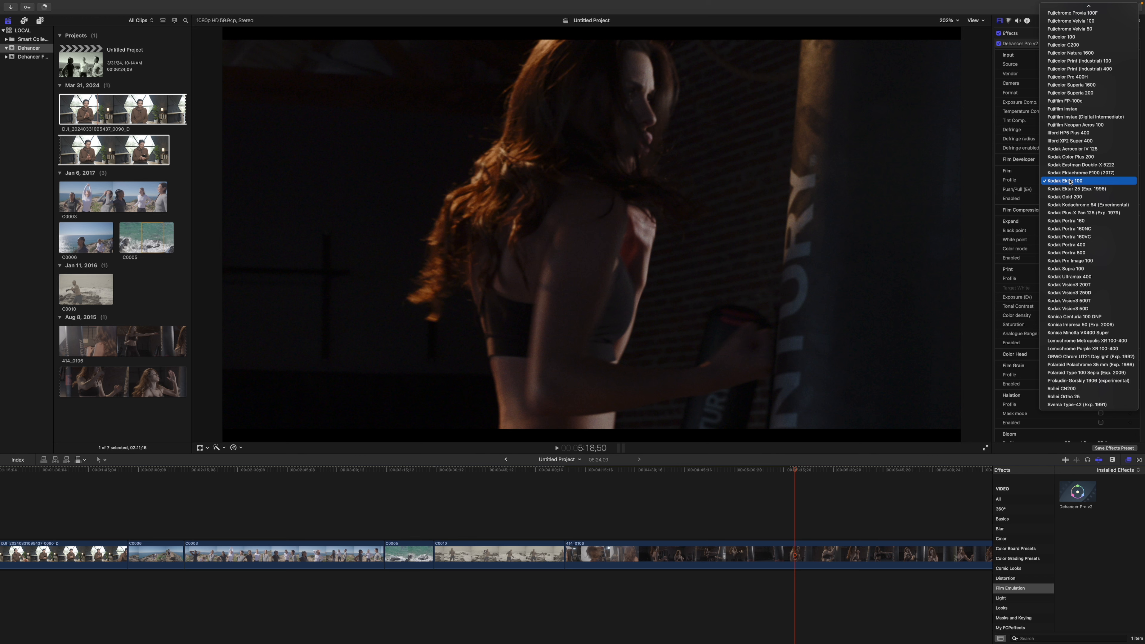
{"action": "left_click", "coordinate": [1070, 117]}
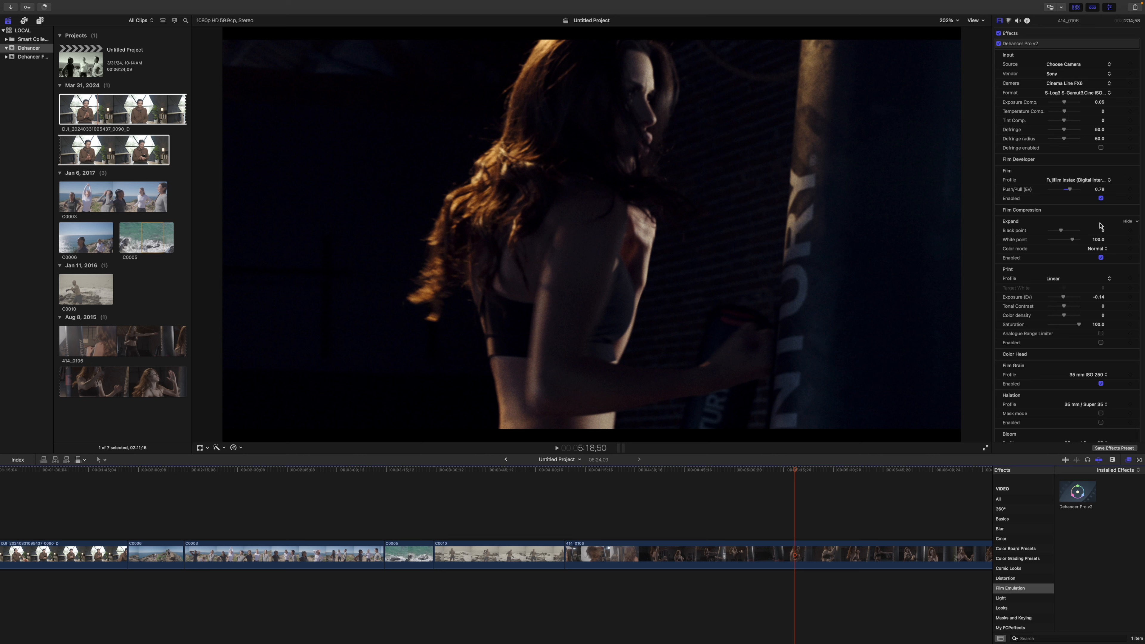
{"action": "scroll", "coordinate": [1093, 306], "scroll_direction": "down", "scroll_amount": 4}
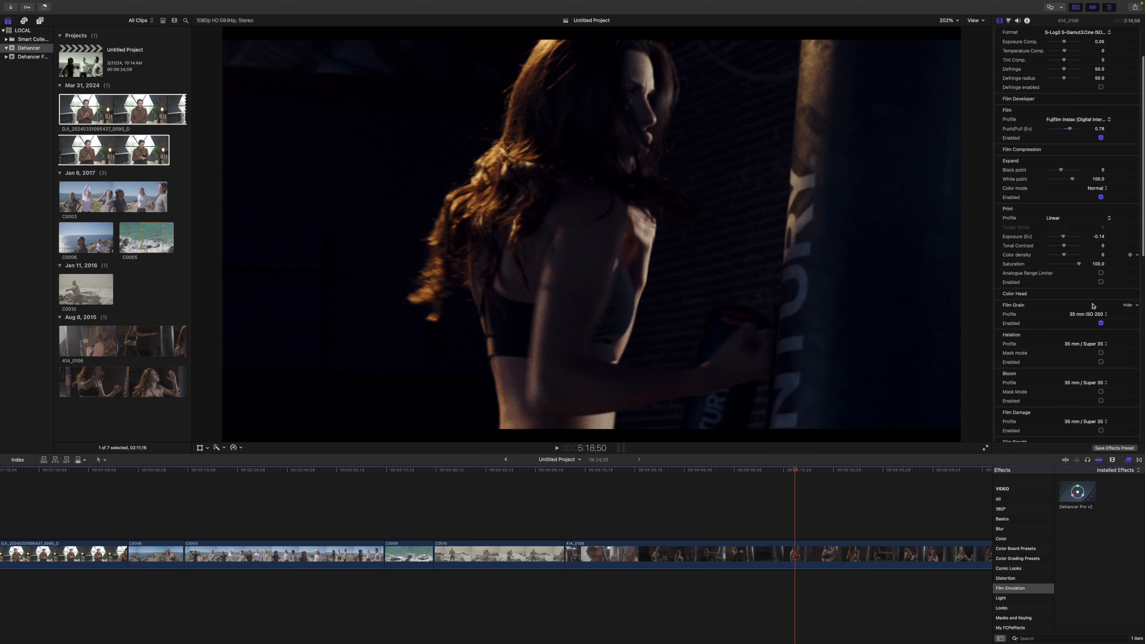
{"action": "scroll", "coordinate": [1093, 306], "scroll_direction": "up", "scroll_amount": 4}
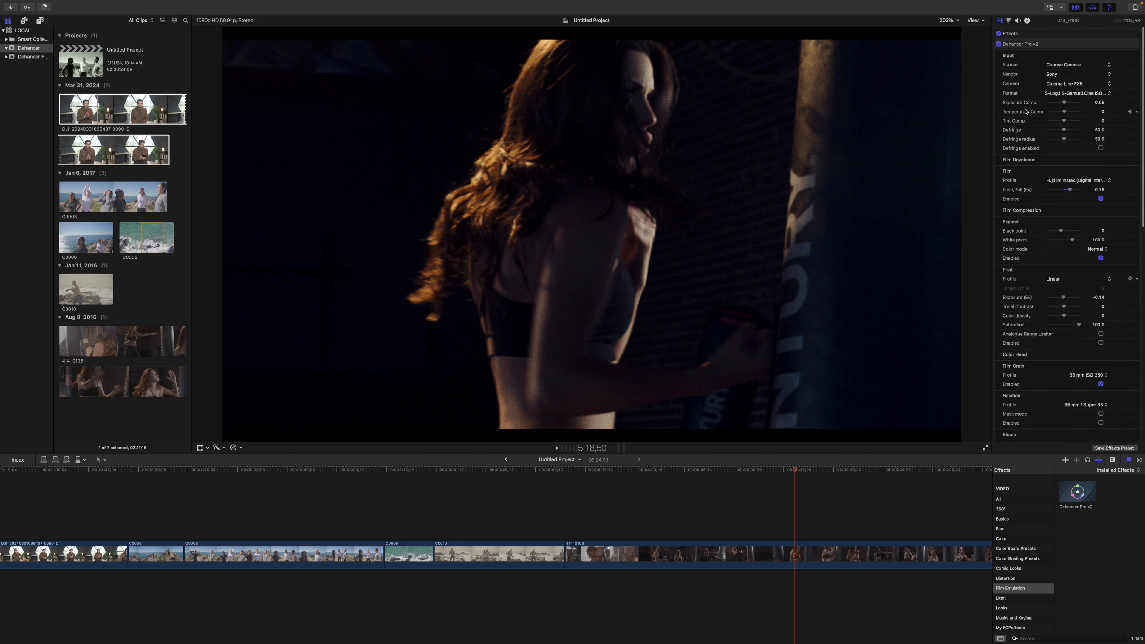
Examine the available color correction types for the punching bag clip without adding one, then return to the clip of the man holding a camera.
{"action": "left_click", "coordinate": [1009, 23]}
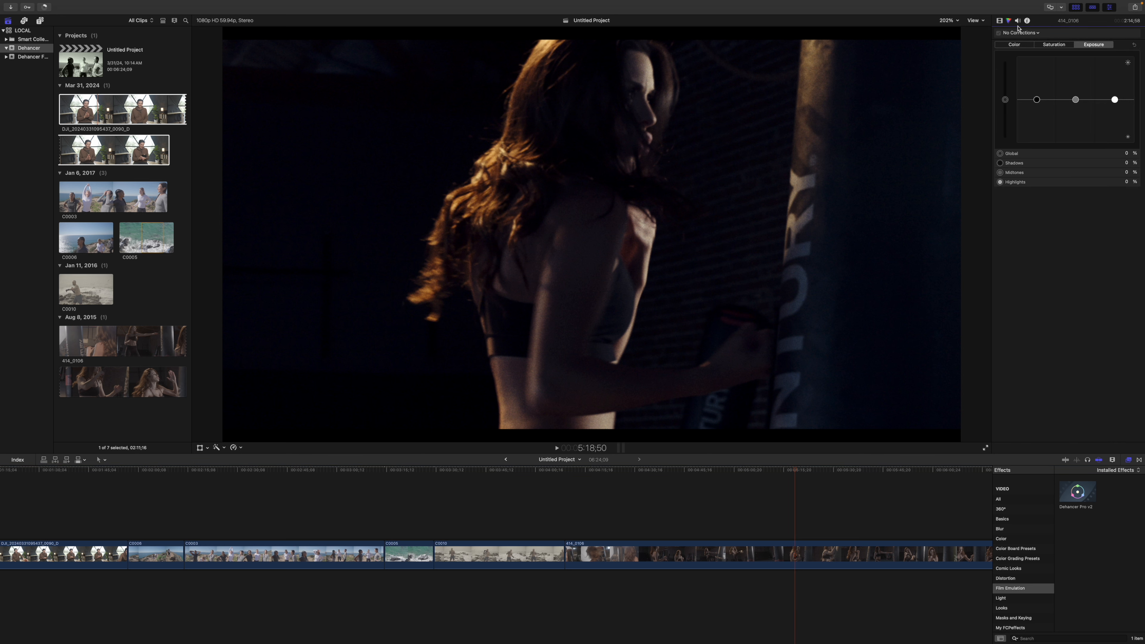
{"action": "left_click", "coordinate": [1028, 35]}
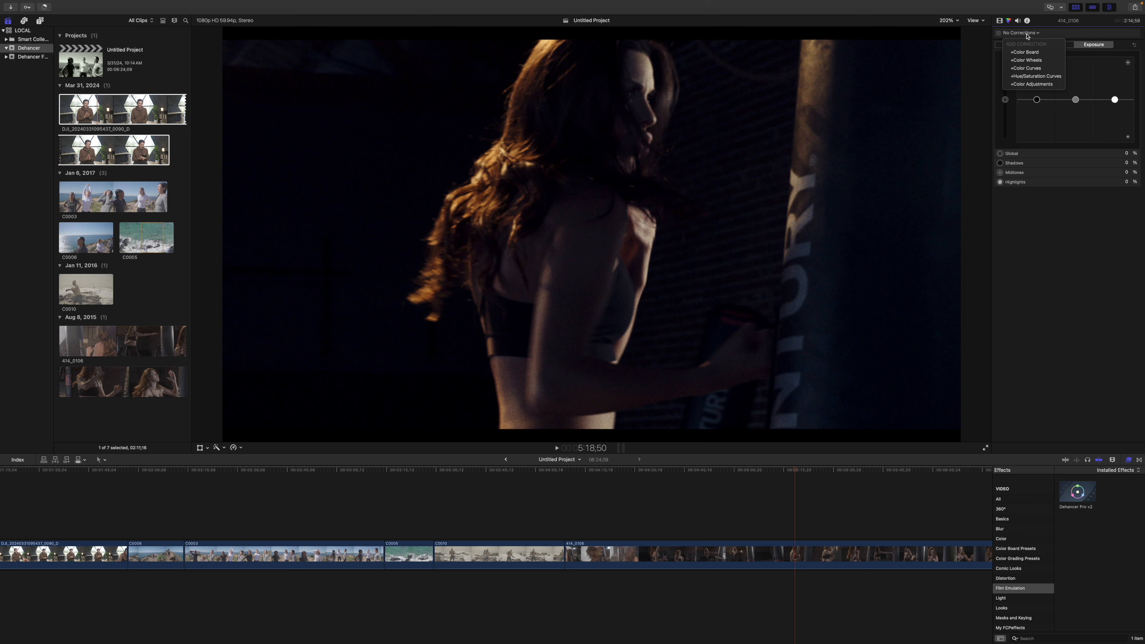
{"action": "left_click", "coordinate": [1009, 21]}
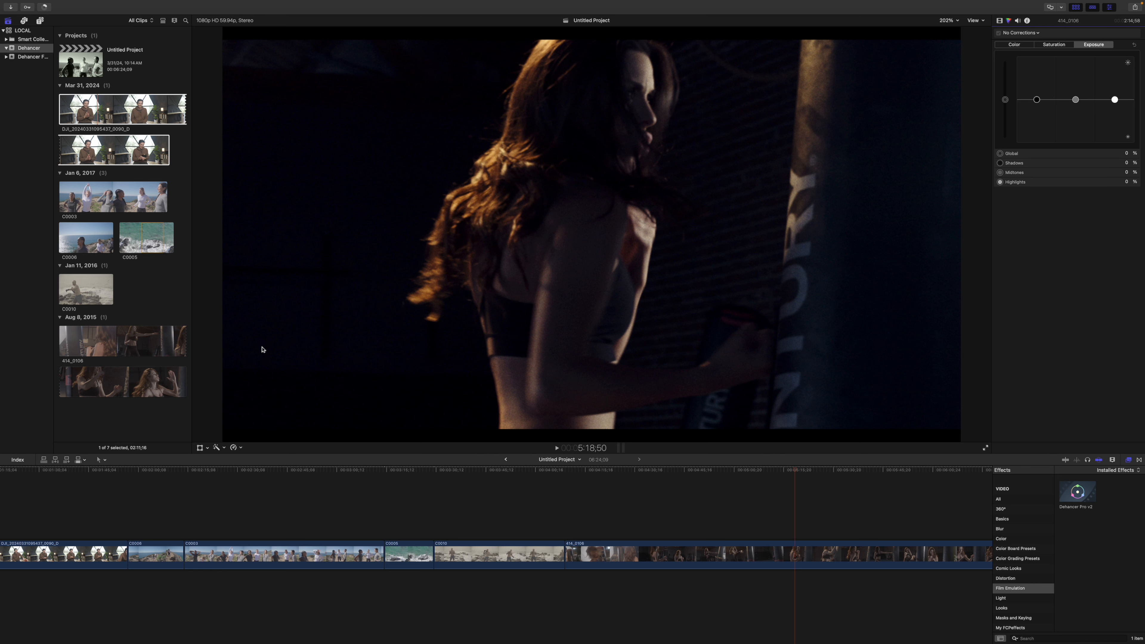
{"action": "left_click", "coordinate": [88, 522]}
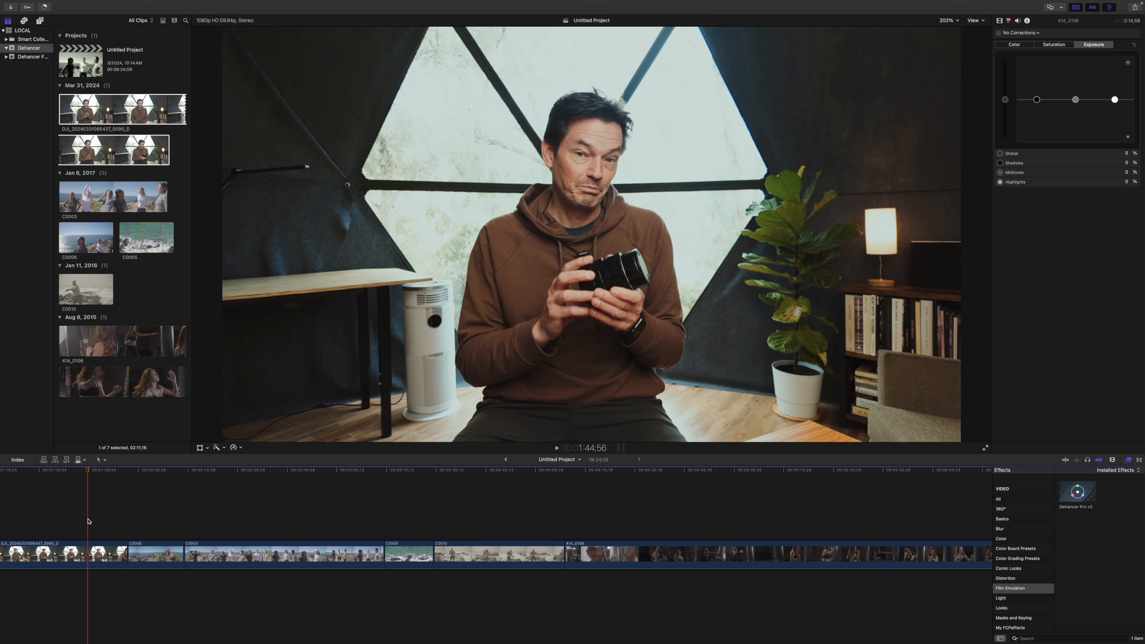